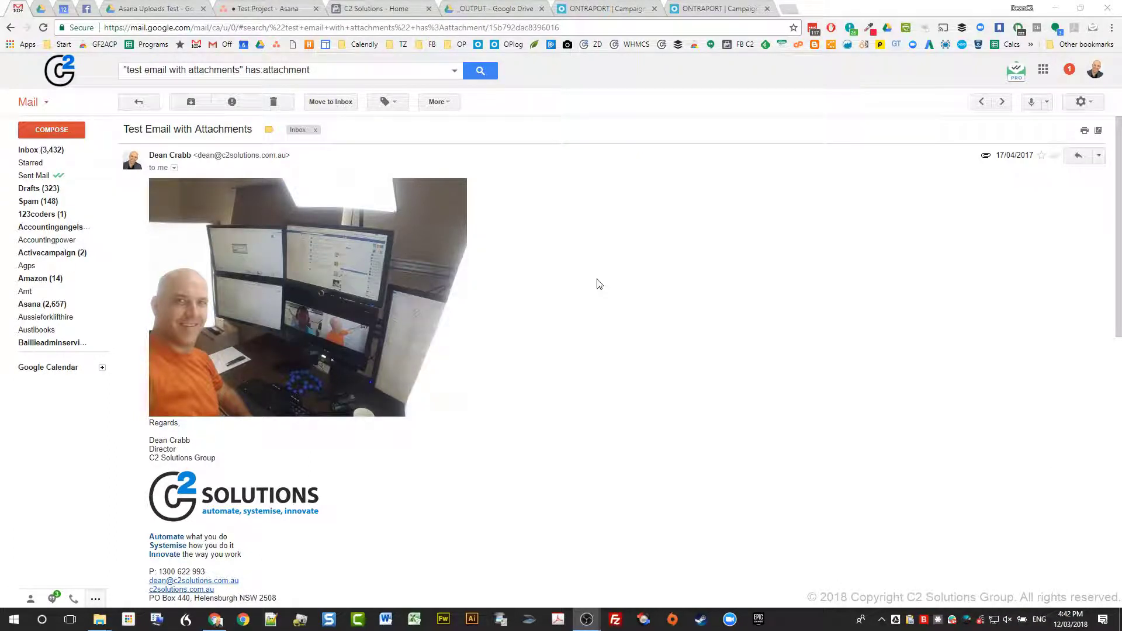
Review the Test Email with Attachments message, including its inline photo, signature and attached files
scroll(374, 362, down, 6)
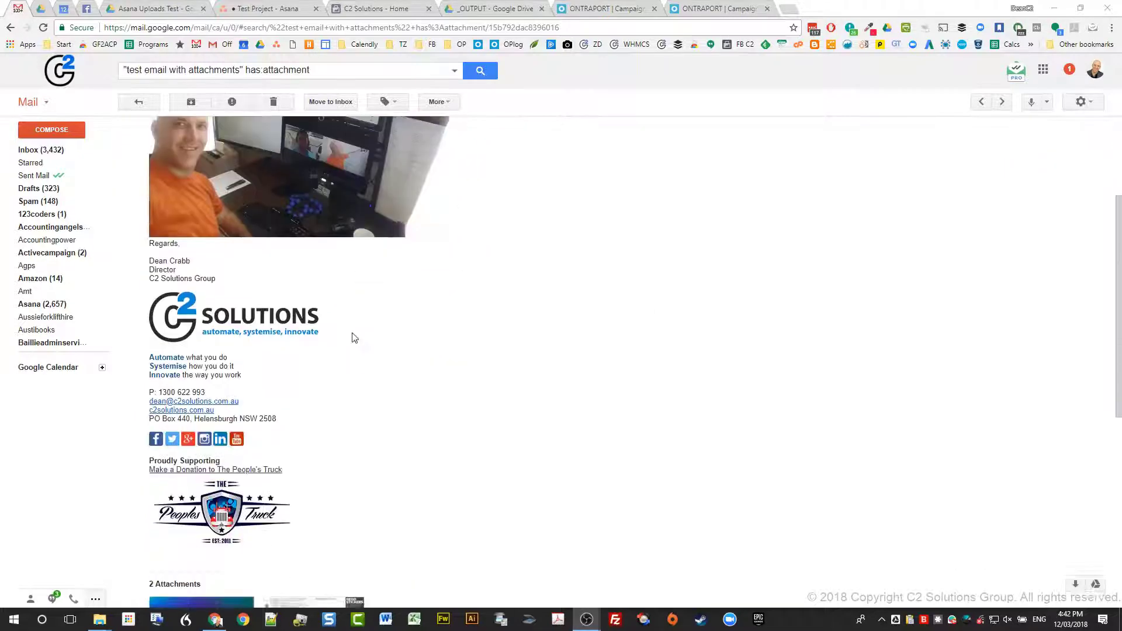
scroll(344, 354, up, 6)
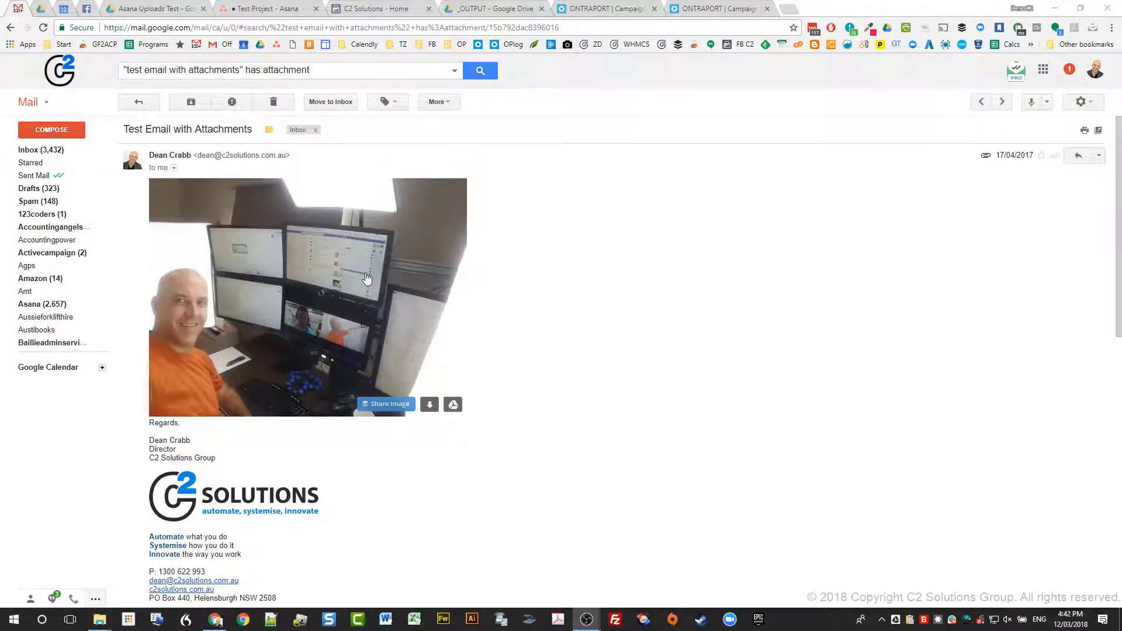
scroll(314, 362, down, 5)
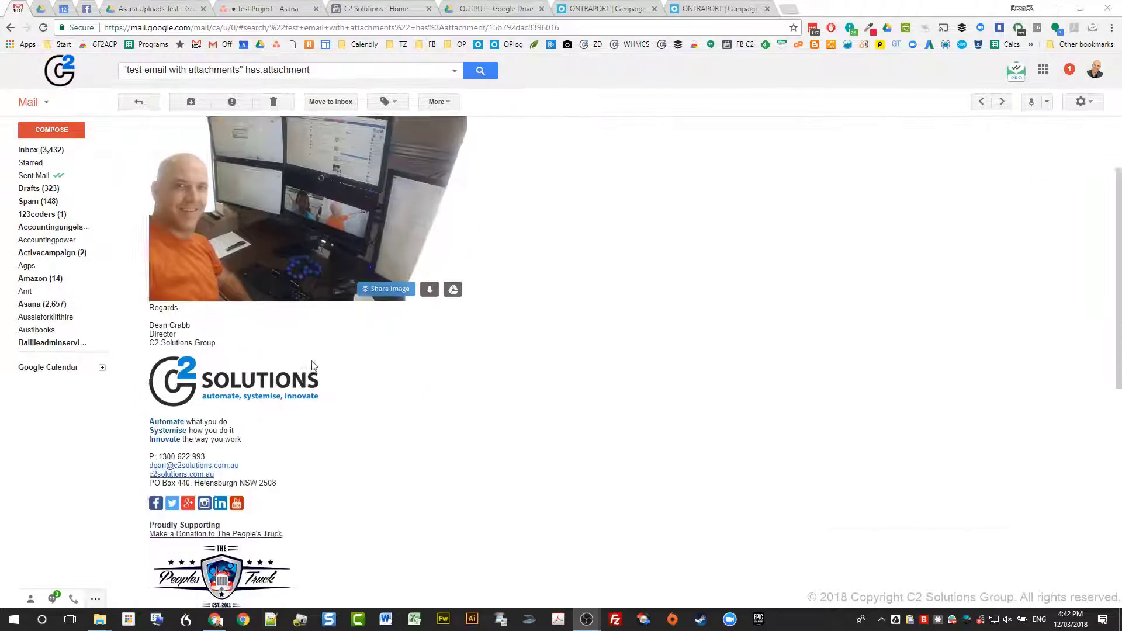
scroll(314, 367, down, 2)
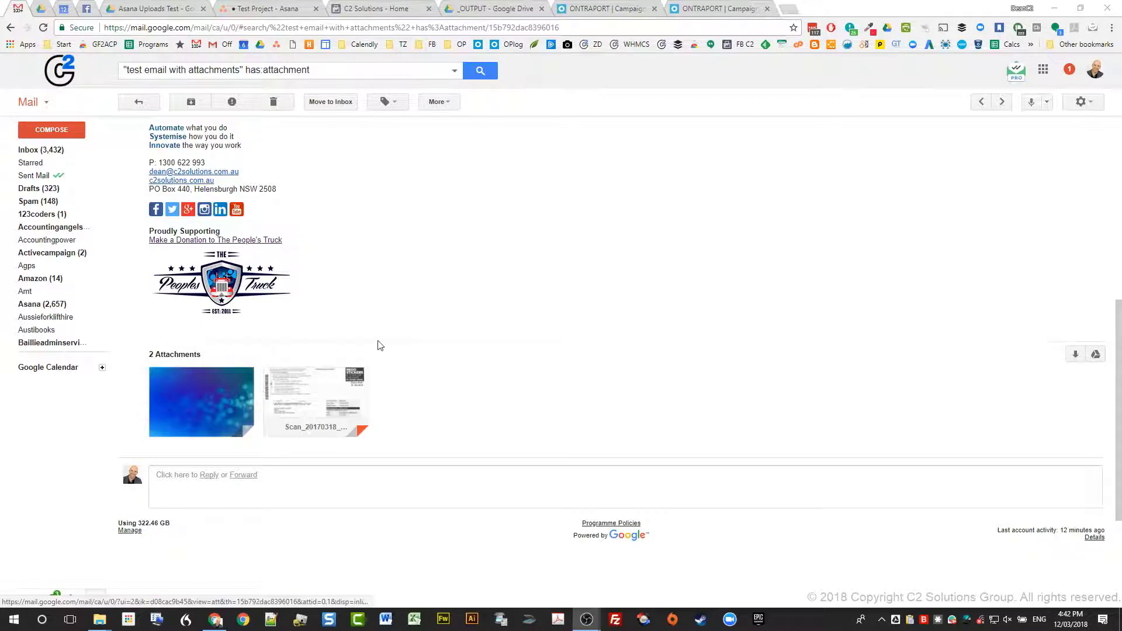
scroll(380, 346, up, 6)
scroll(380, 346, up, 1)
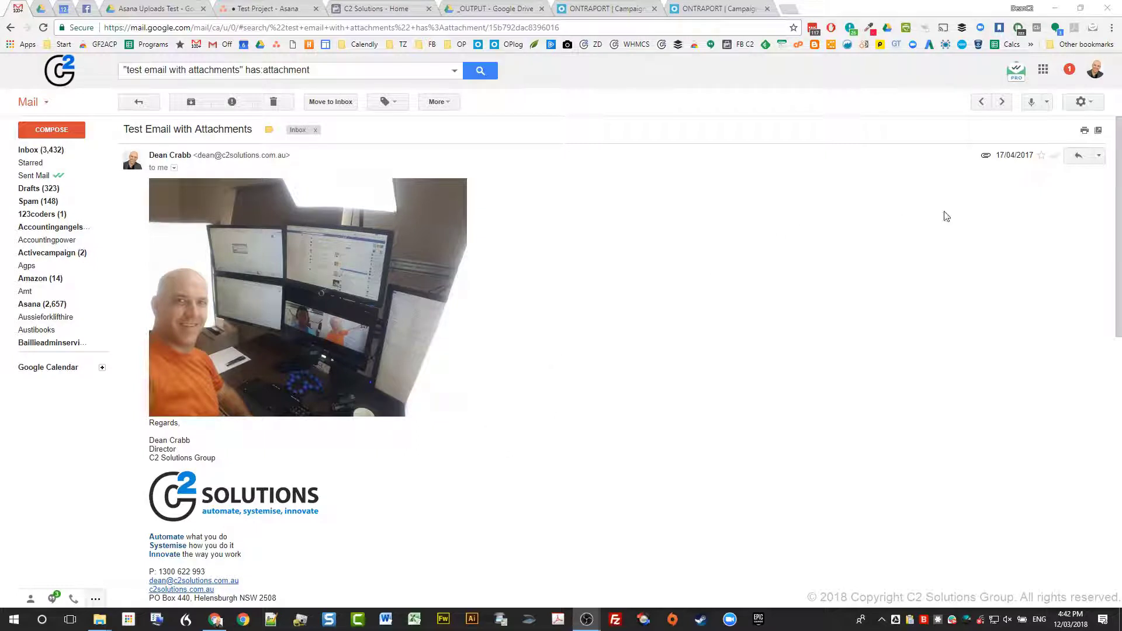
click(1102, 158)
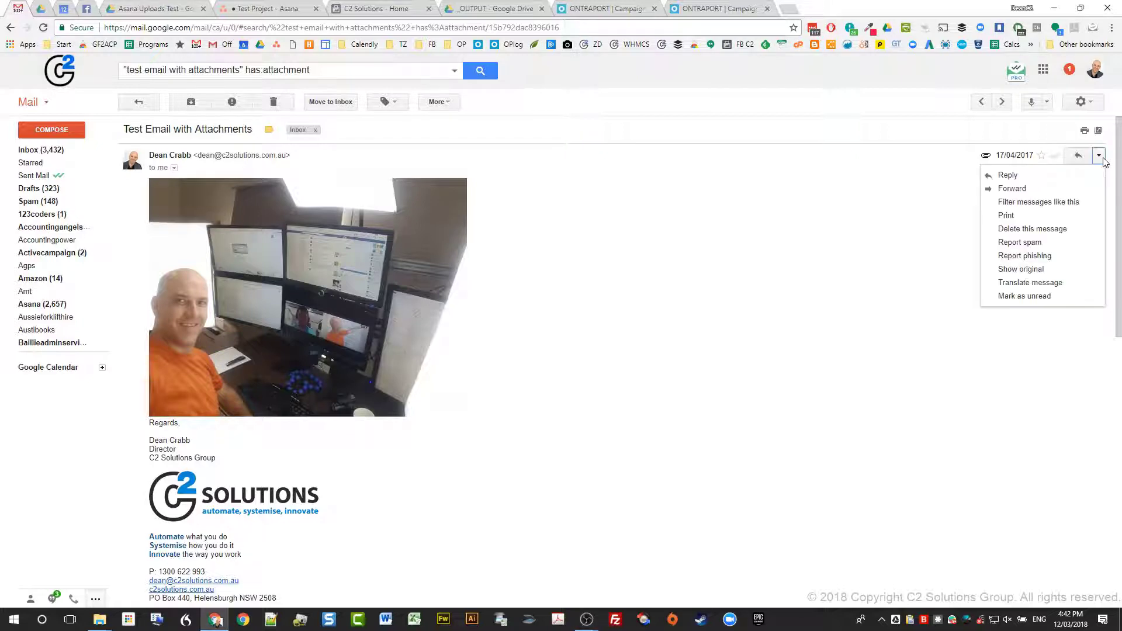
click(1057, 191)
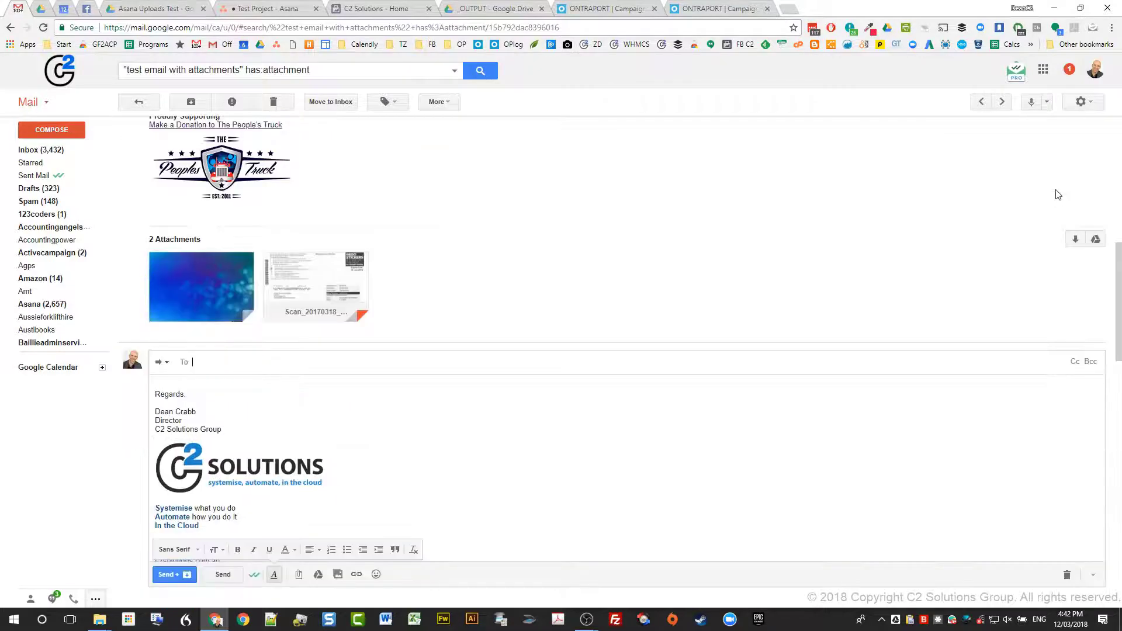
text(x@)
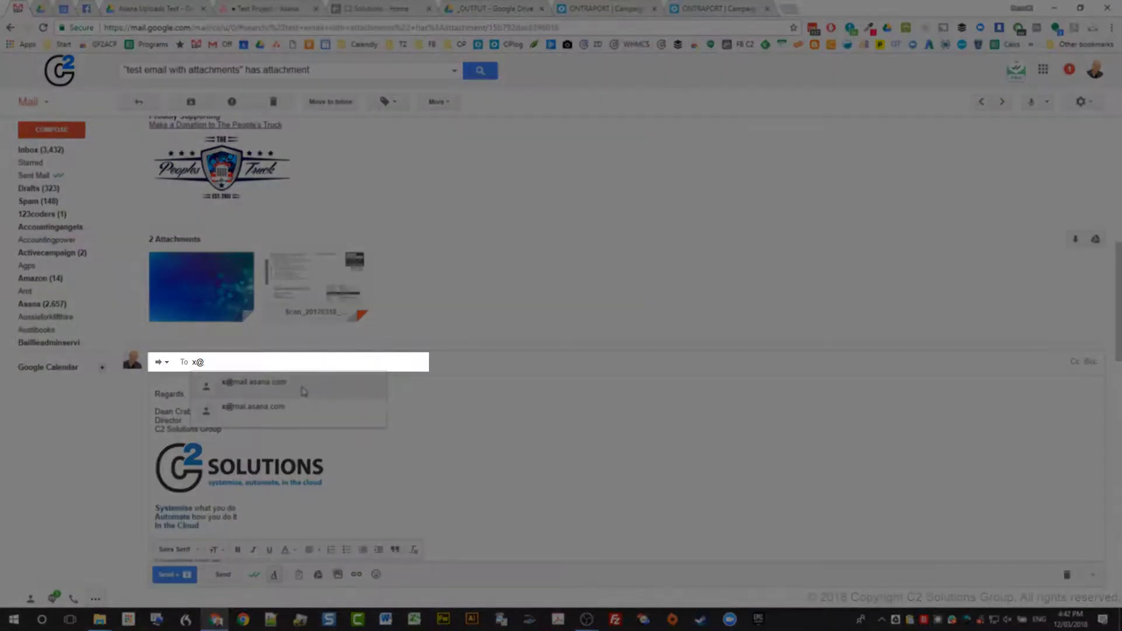
click(304, 383)
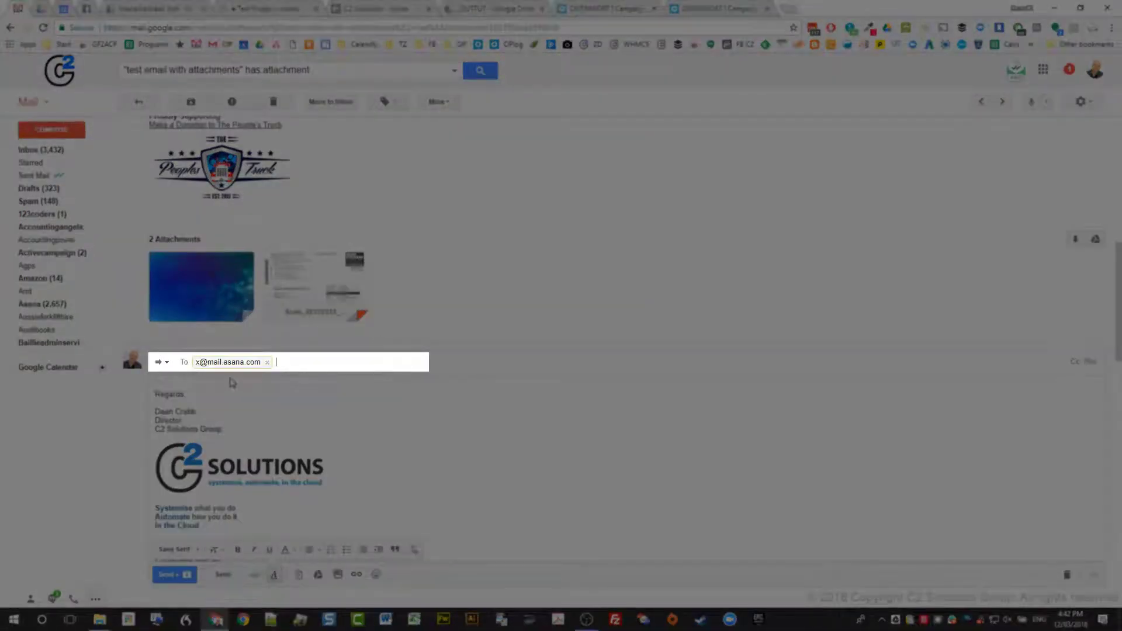
mouse_move(257, 363)
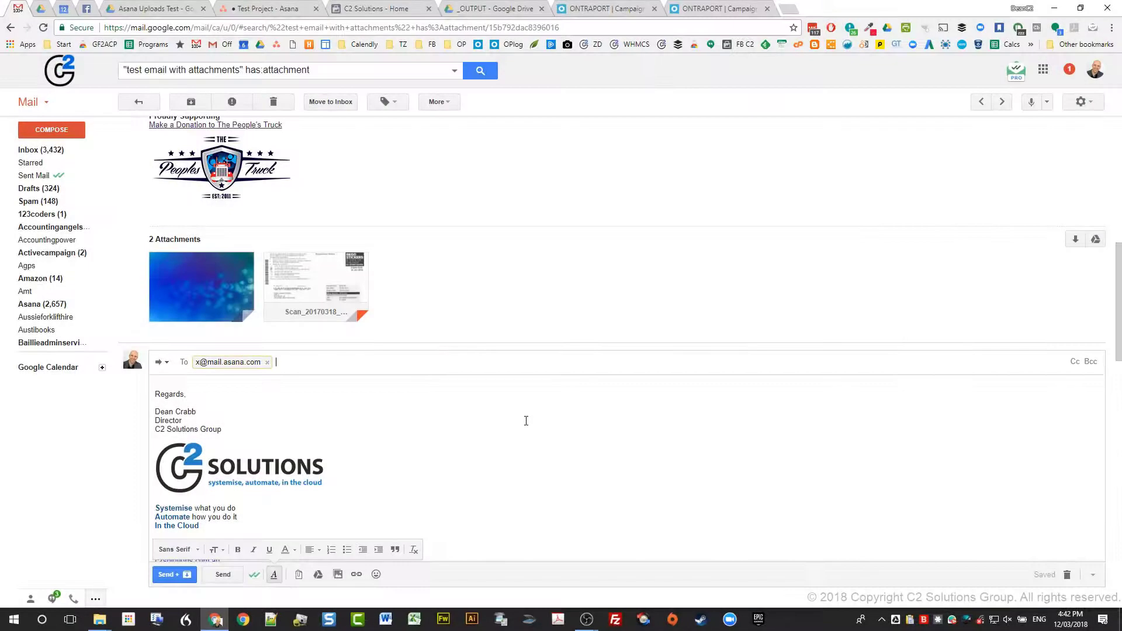
click(526, 420)
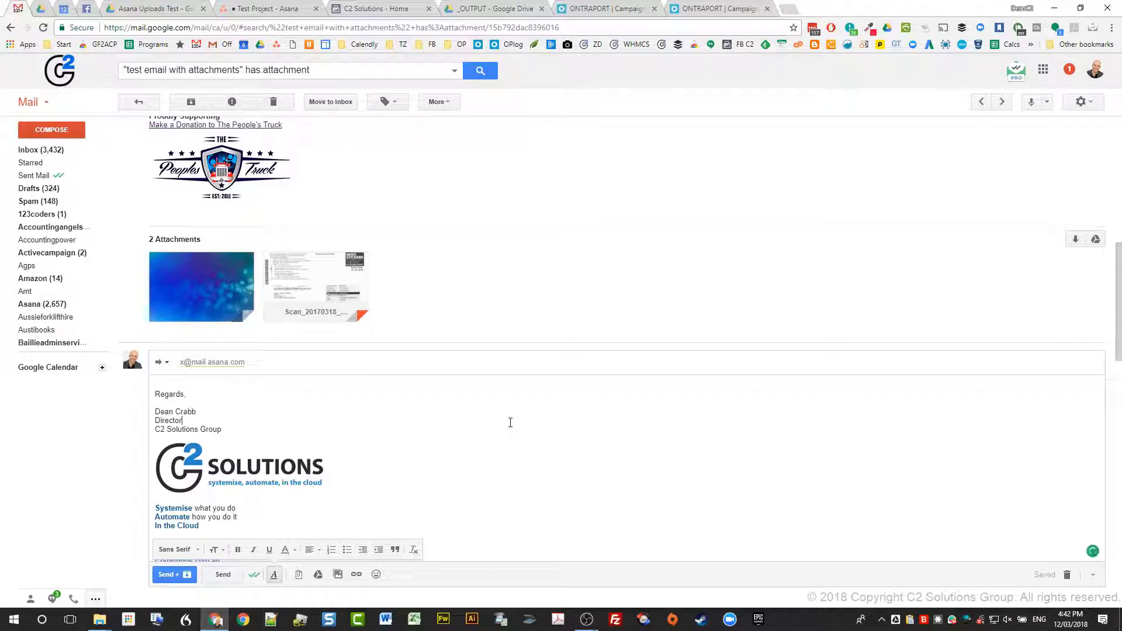
click(238, 569)
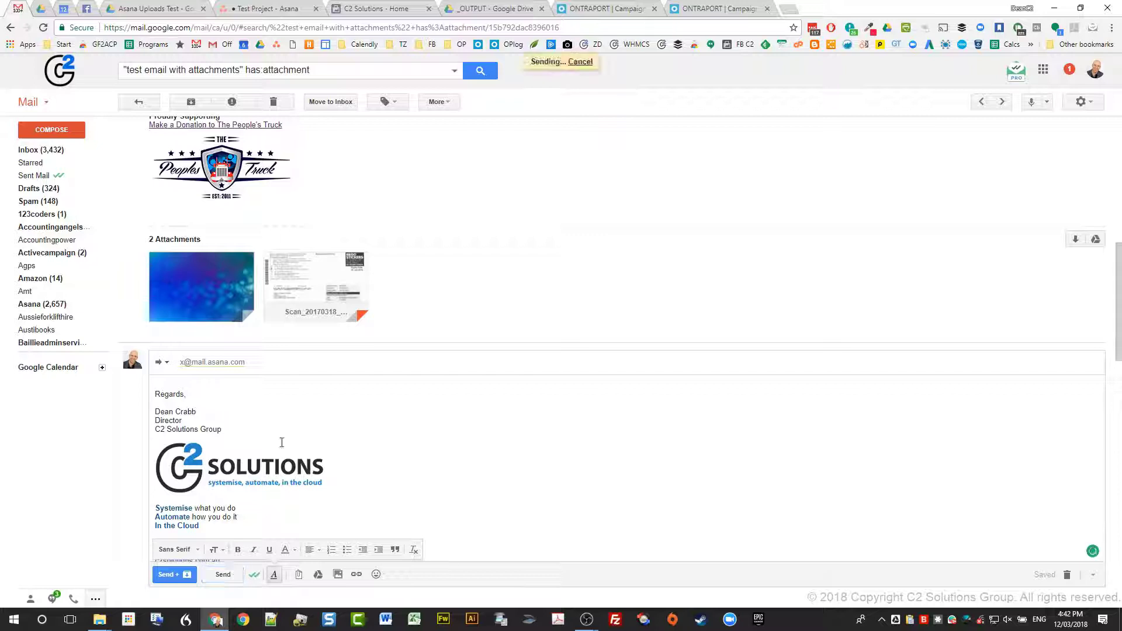
Switch to Asana and open My Tasks to check for the forwarded email
click(234, 9)
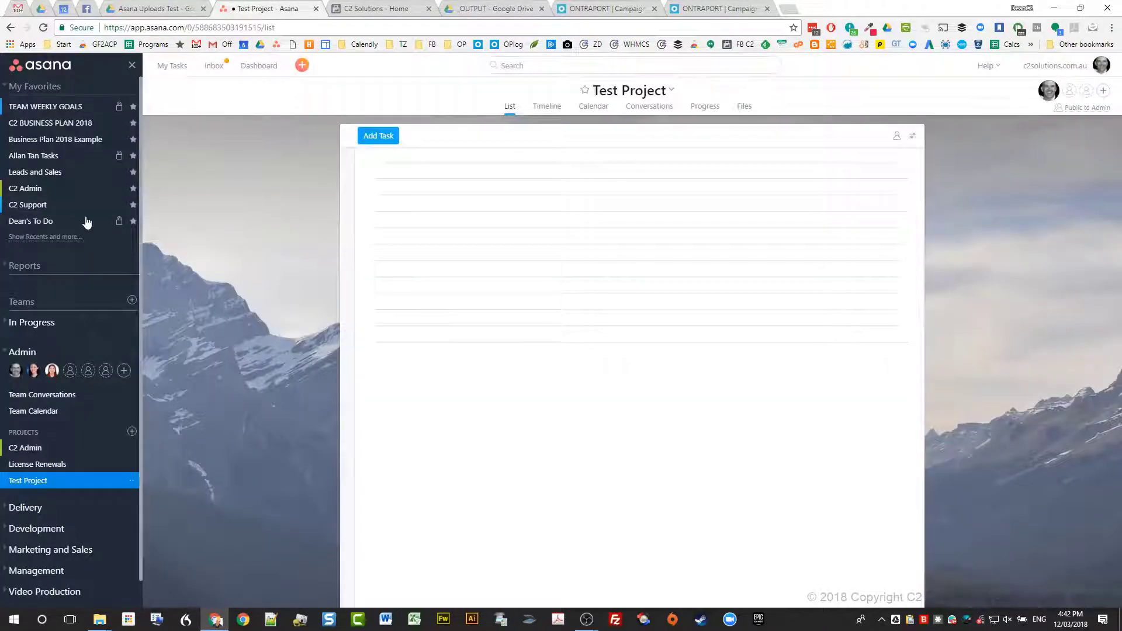
click(179, 67)
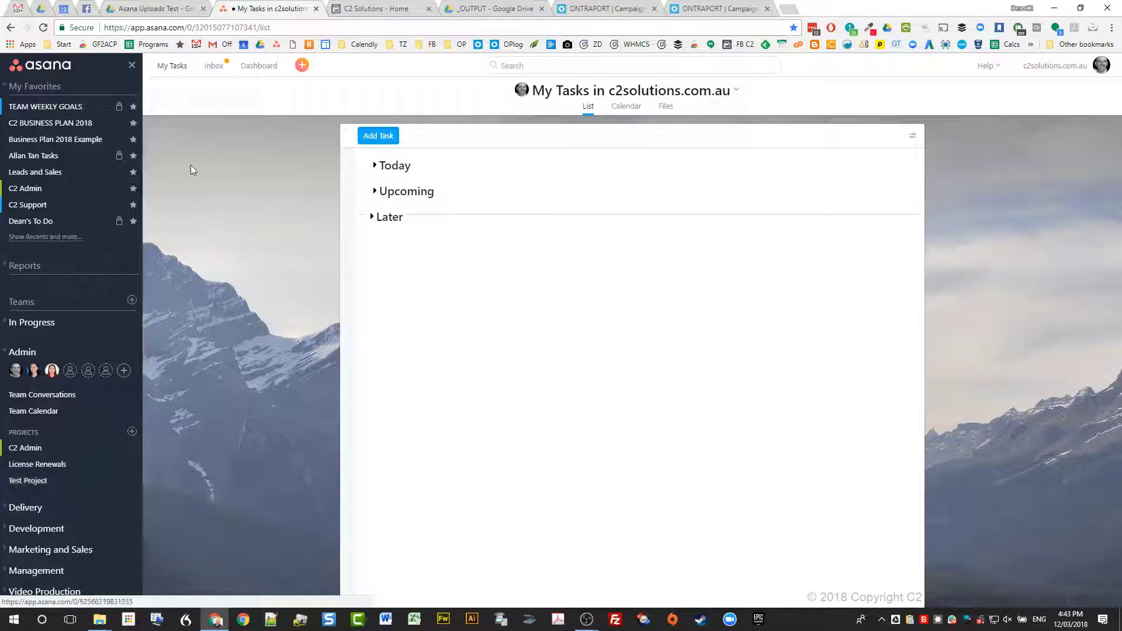
Look up the email address for adding tasks to Test Project, then close its details
click(54, 484)
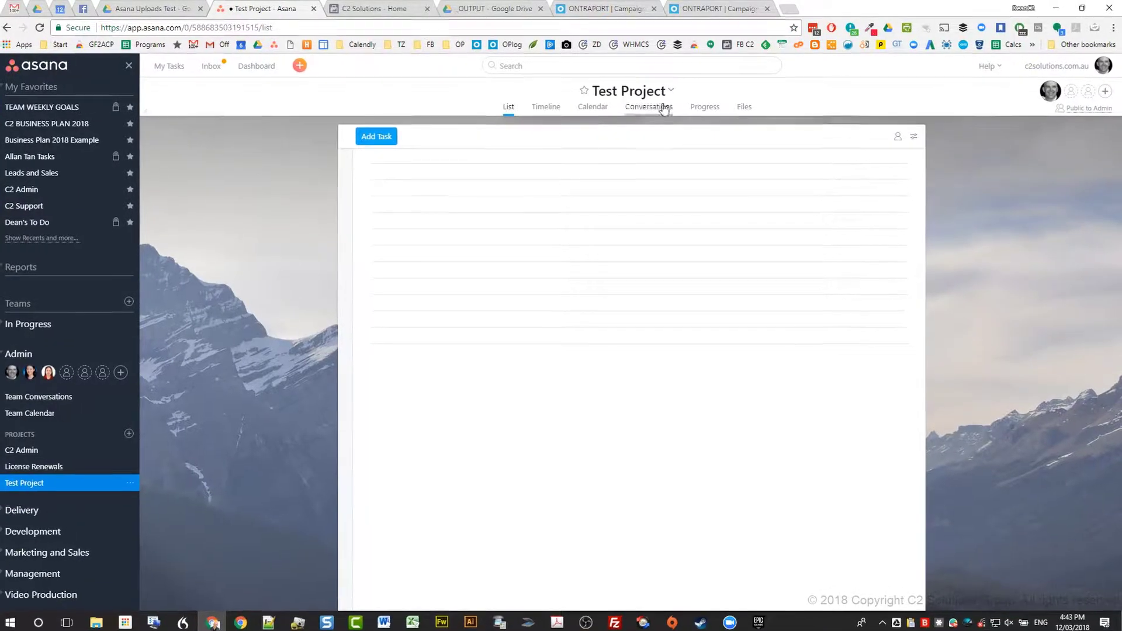
click(671, 91)
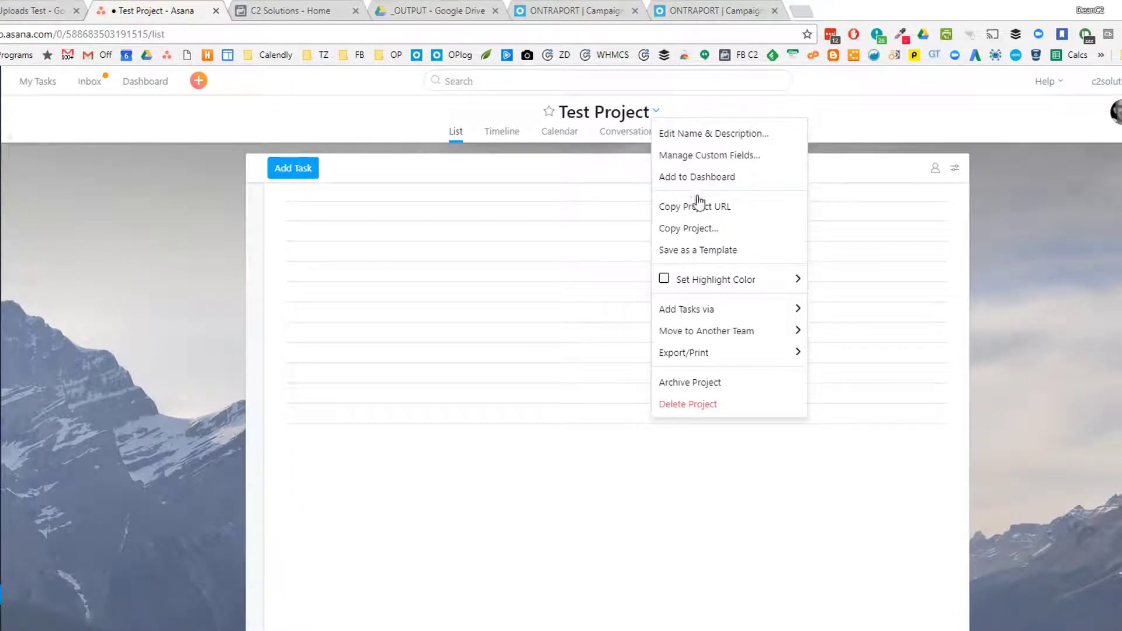
mouse_move(717, 321)
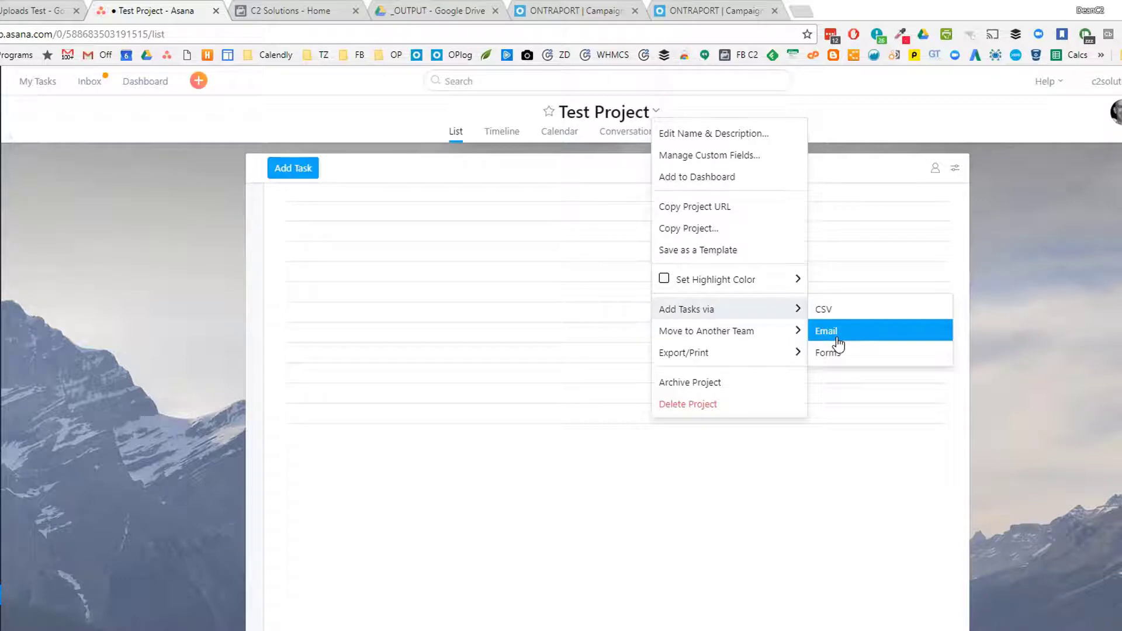
click(837, 339)
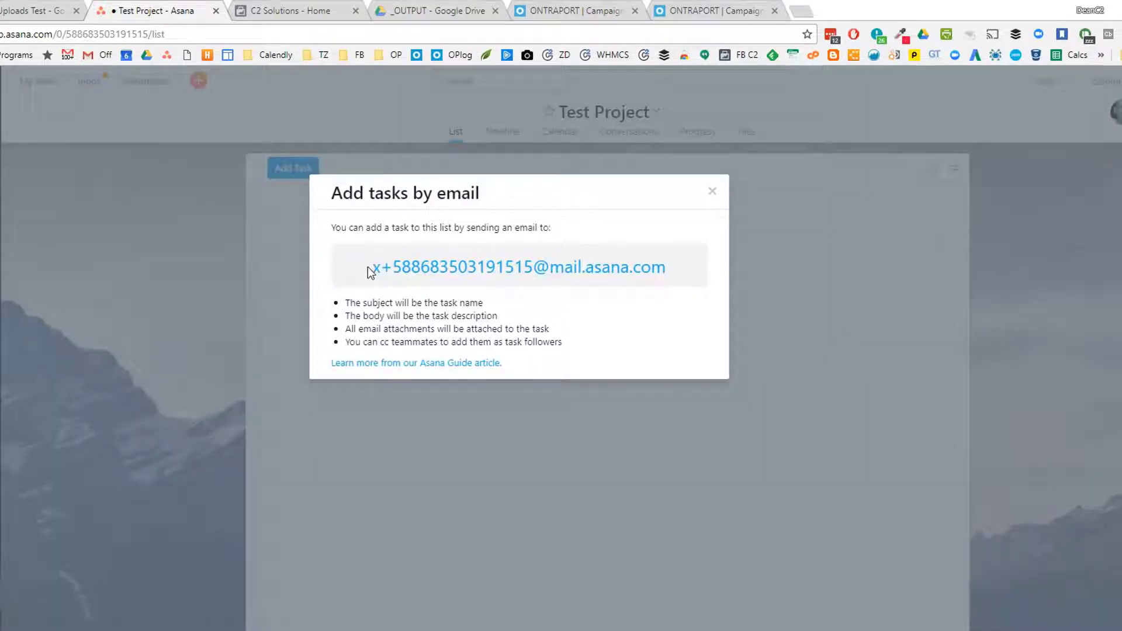
drag(368, 266, 671, 271)
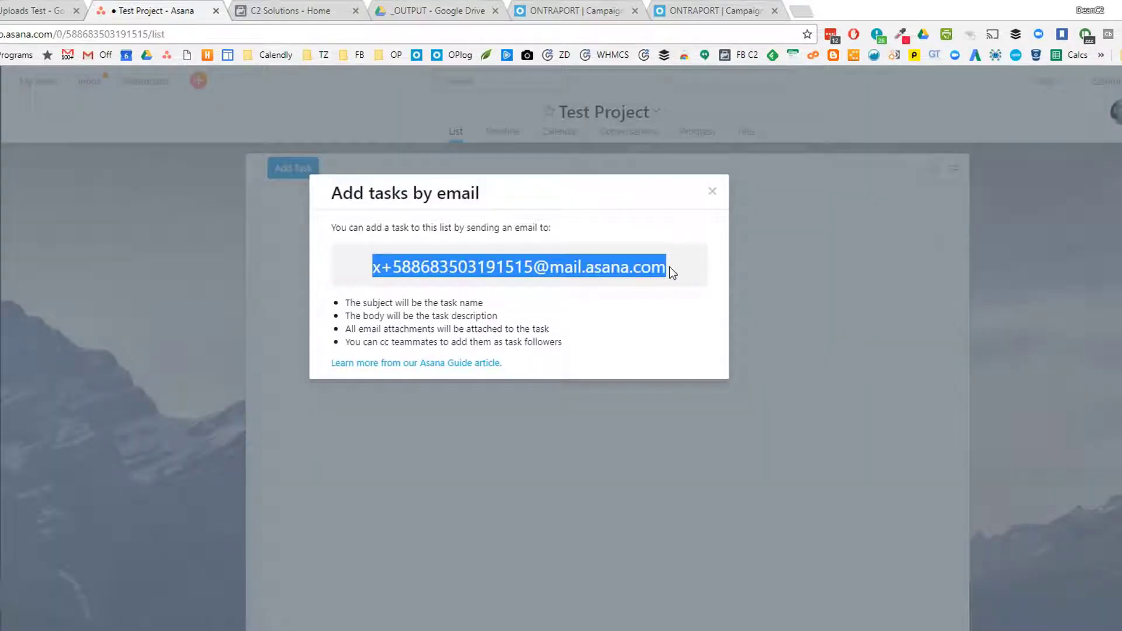
click(675, 266)
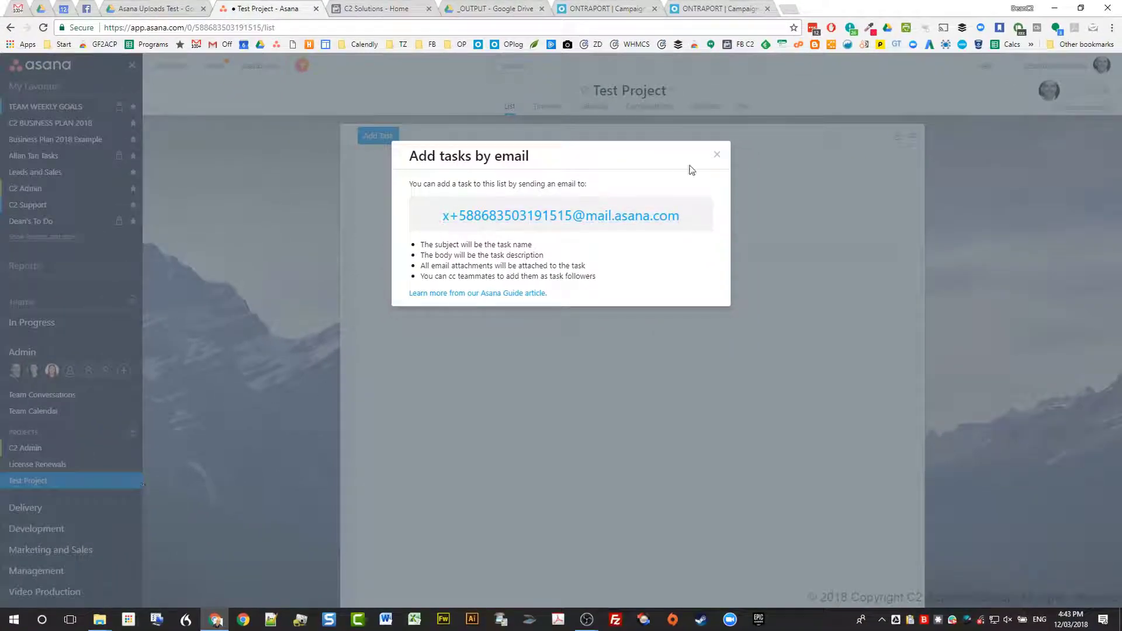
click(716, 156)
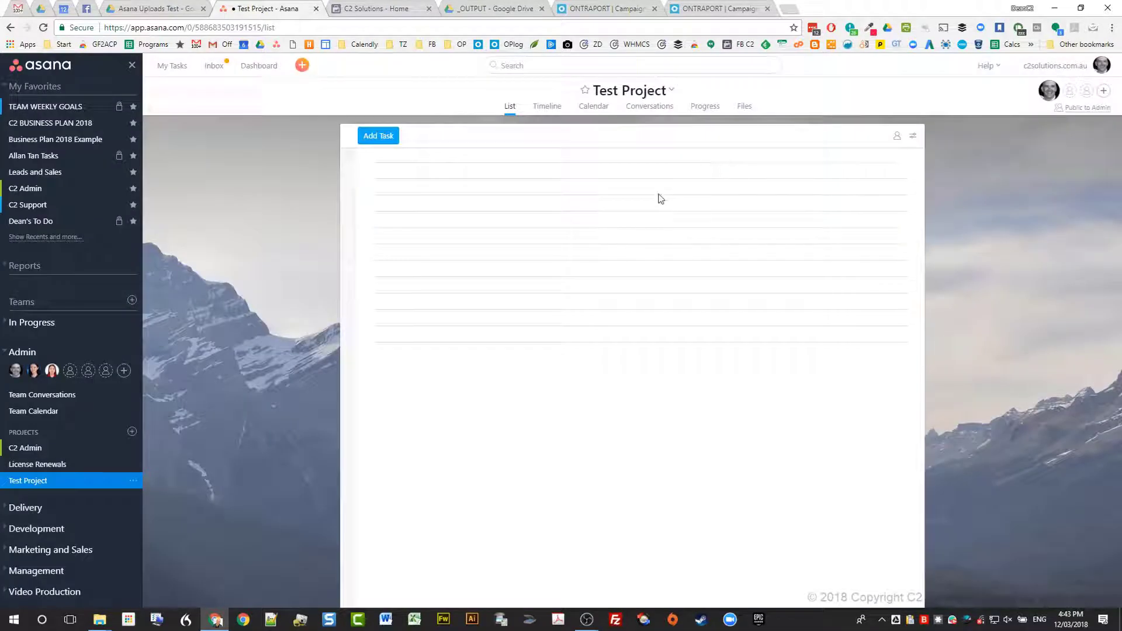
Open the Test Email with Attachments task in My Tasks and examine its description and attached files
click(173, 67)
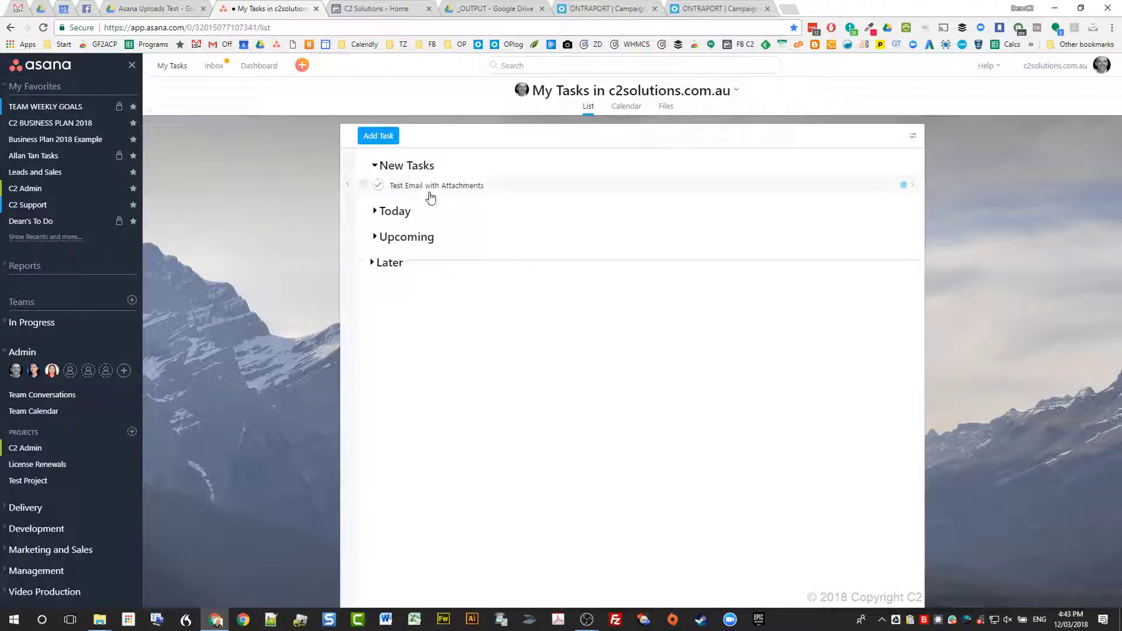
click(433, 195)
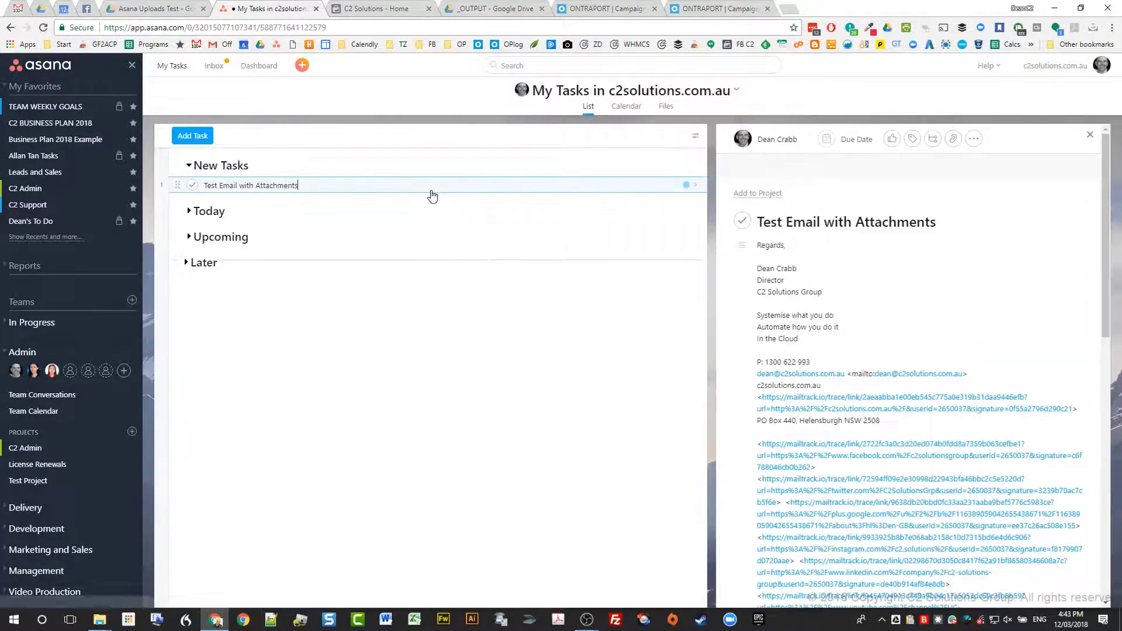
scroll(910, 257, down, 5)
scroll(913, 274, down, 15)
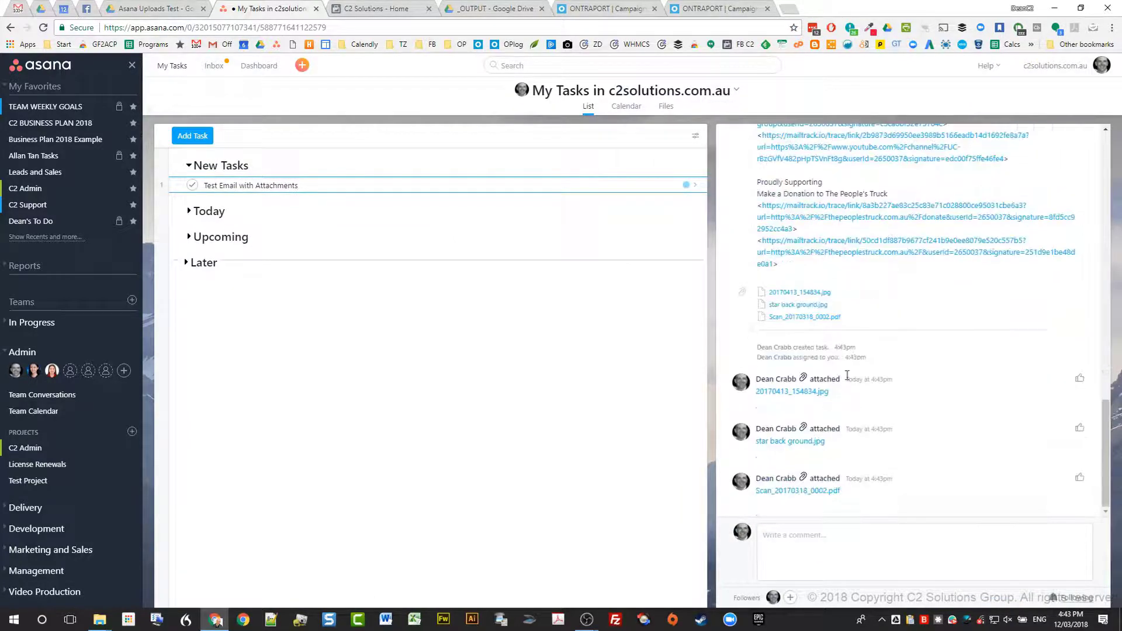
scroll(778, 307, up, 1)
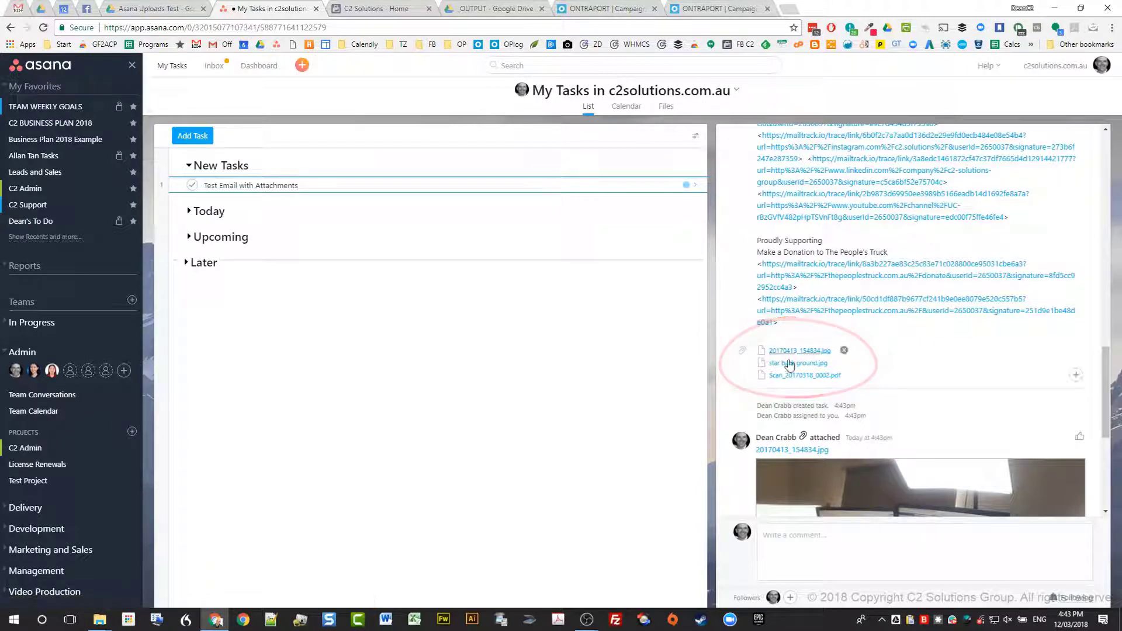
scroll(771, 374, down, 5)
scroll(828, 372, down, 2)
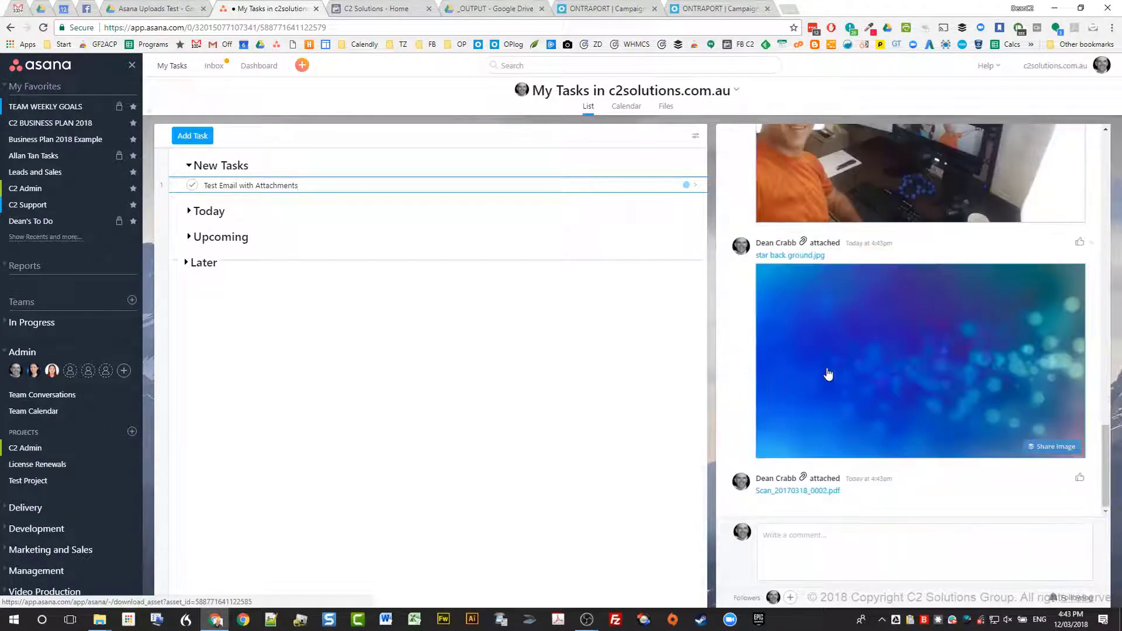
scroll(827, 374, up, 2)
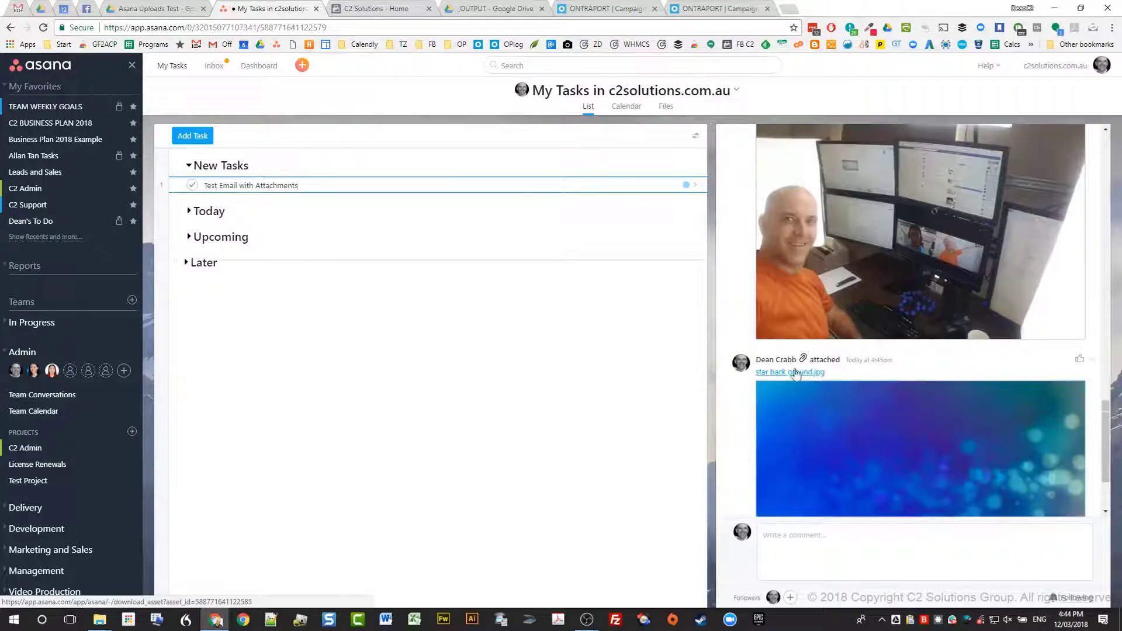
scroll(806, 346, up, 15)
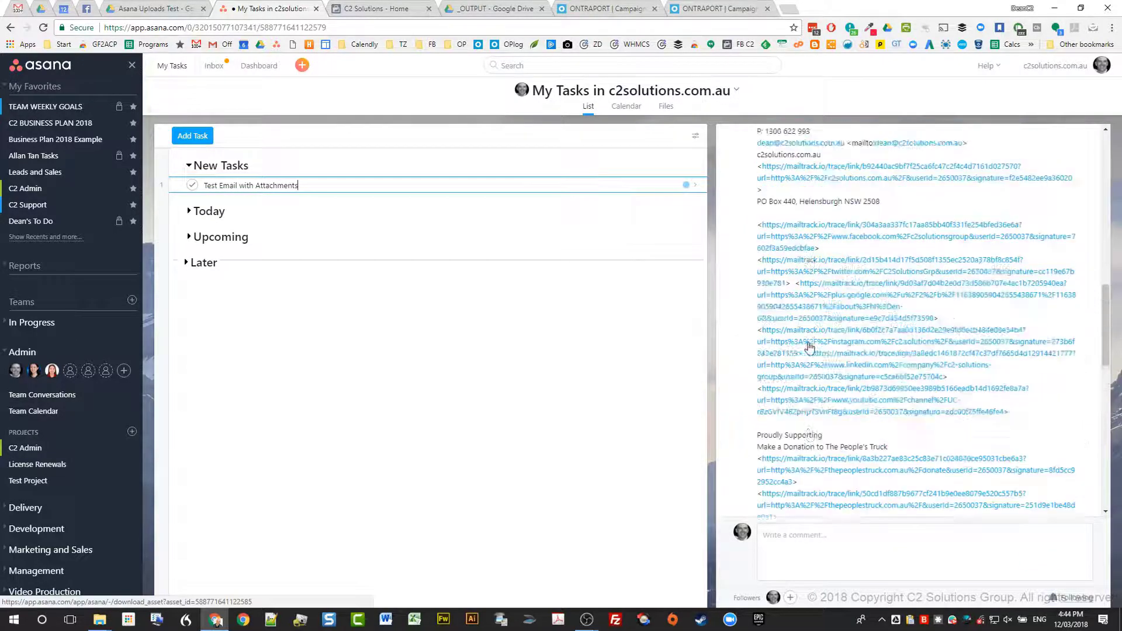
scroll(783, 337, up, 10)
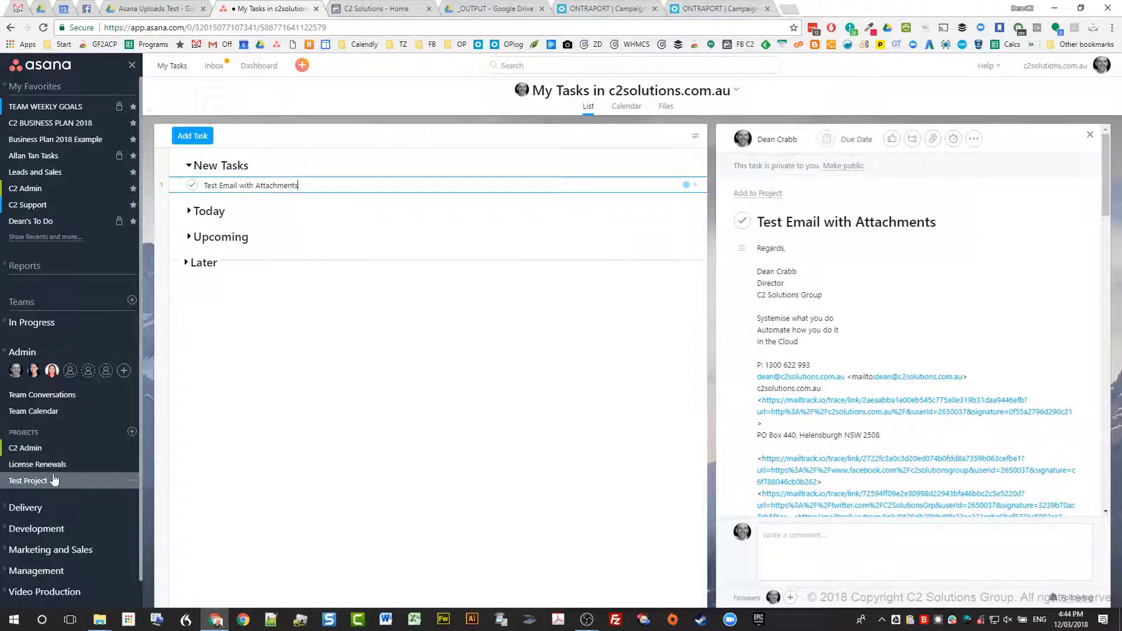
Create a task named "Test Task" in Test Project with the description "Hi there, please do this"
click(54, 480)
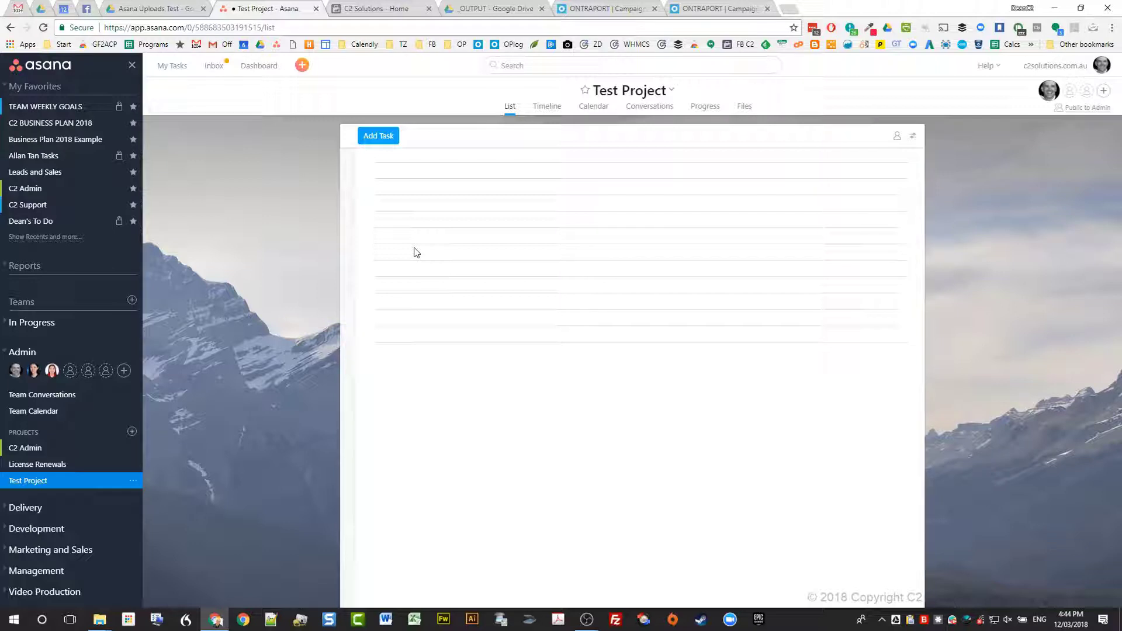
click(460, 159)
text(Test TAsk)
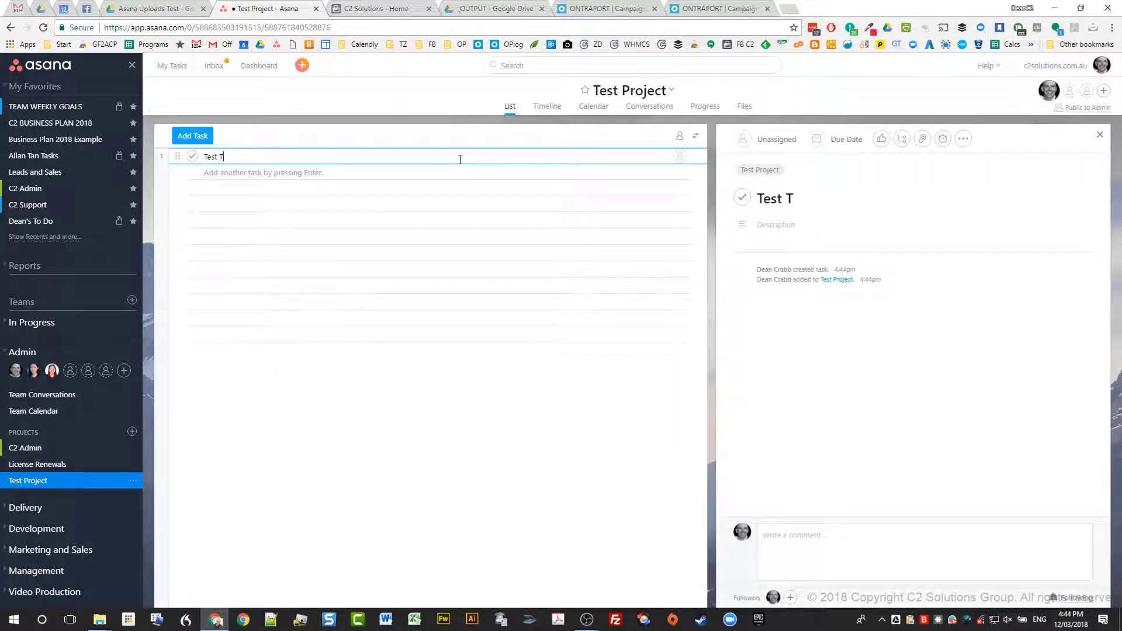
key(BackSpace)
key(BackSpace)
key(BackSpace)
text(ask)
click(840, 225)
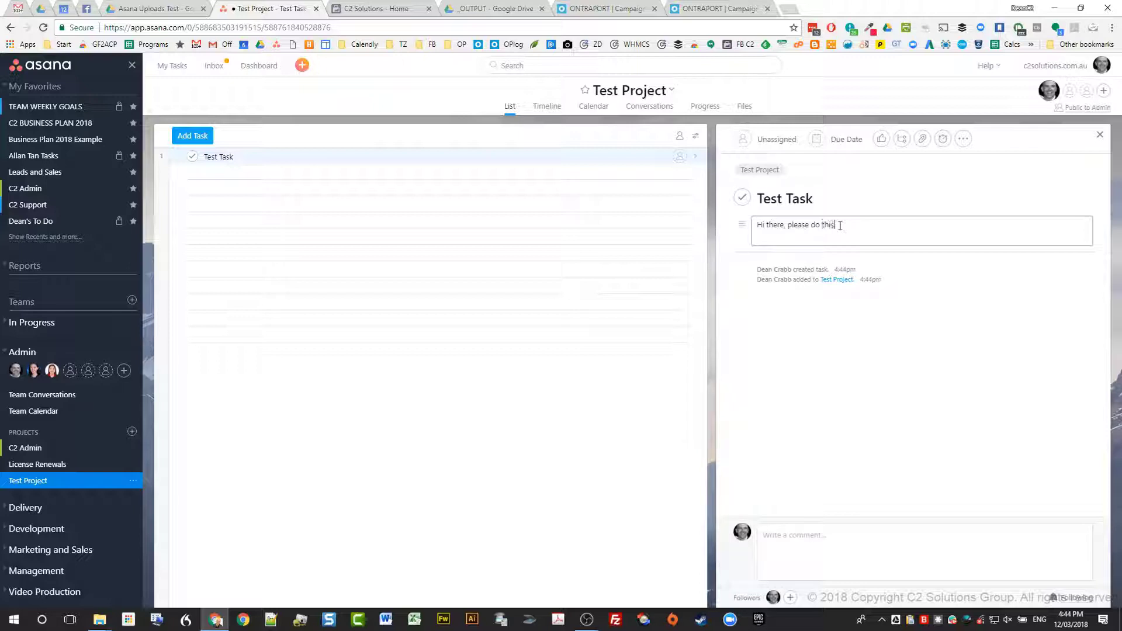
click(895, 382)
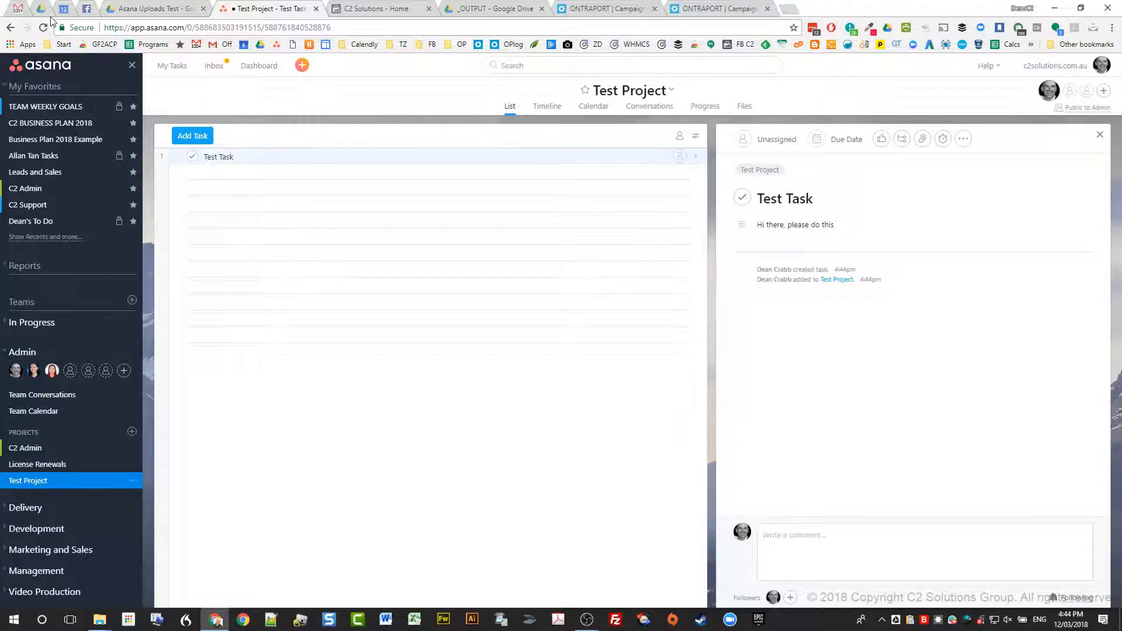
Switch to Gmail and download the photo embedded in the Test Email with Attachments message
click(20, 10)
scroll(390, 291, up, 7)
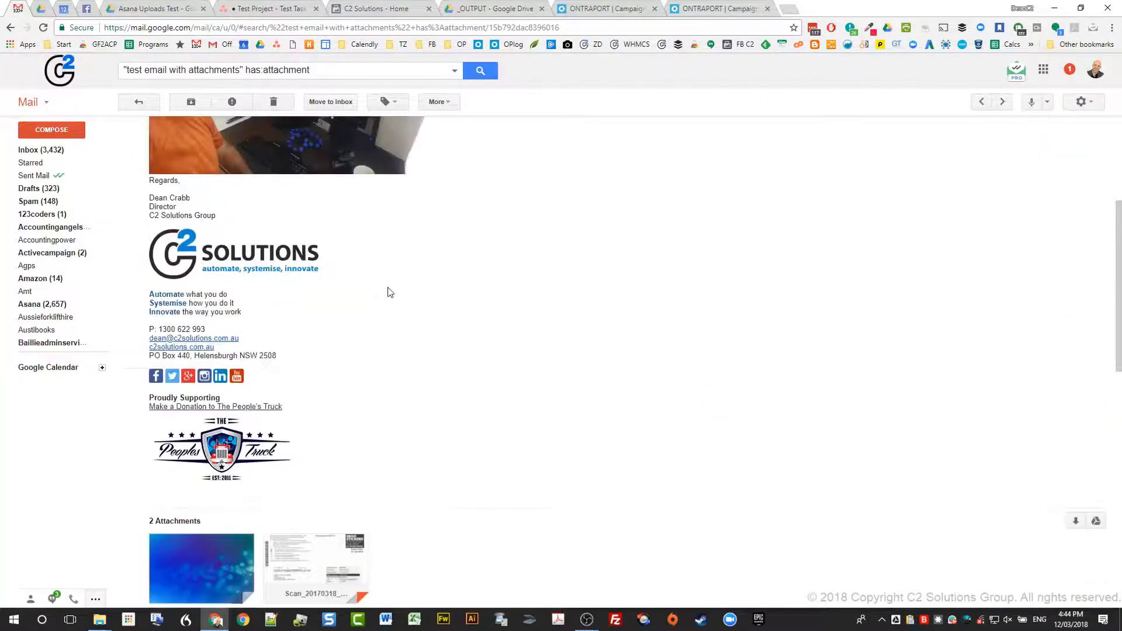
scroll(400, 247, up, 2)
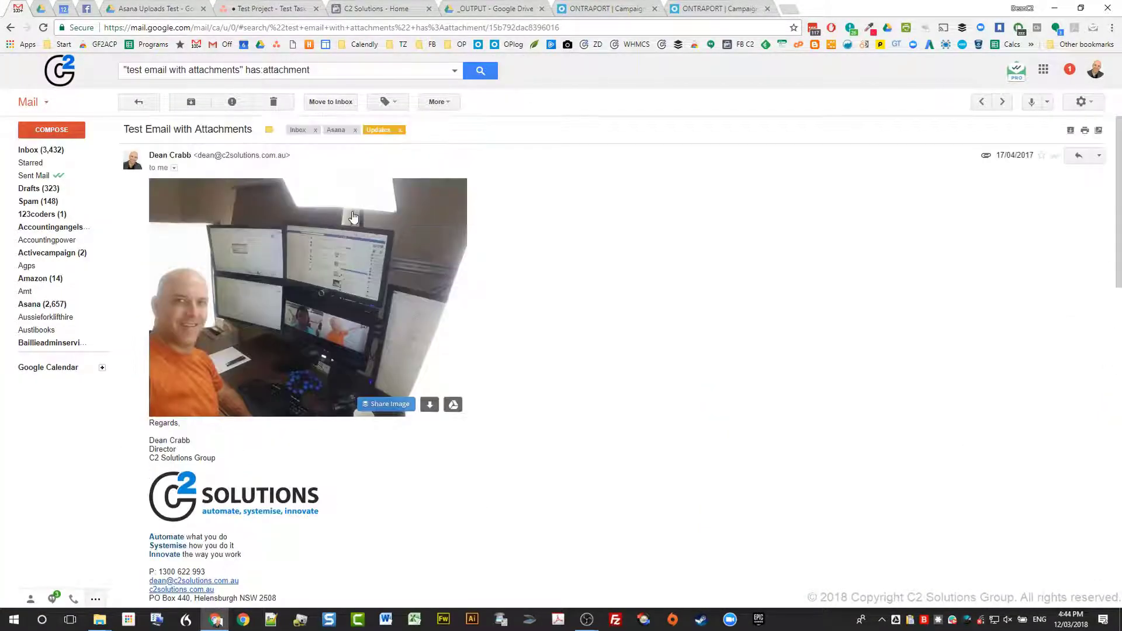
mouse_move(430, 404)
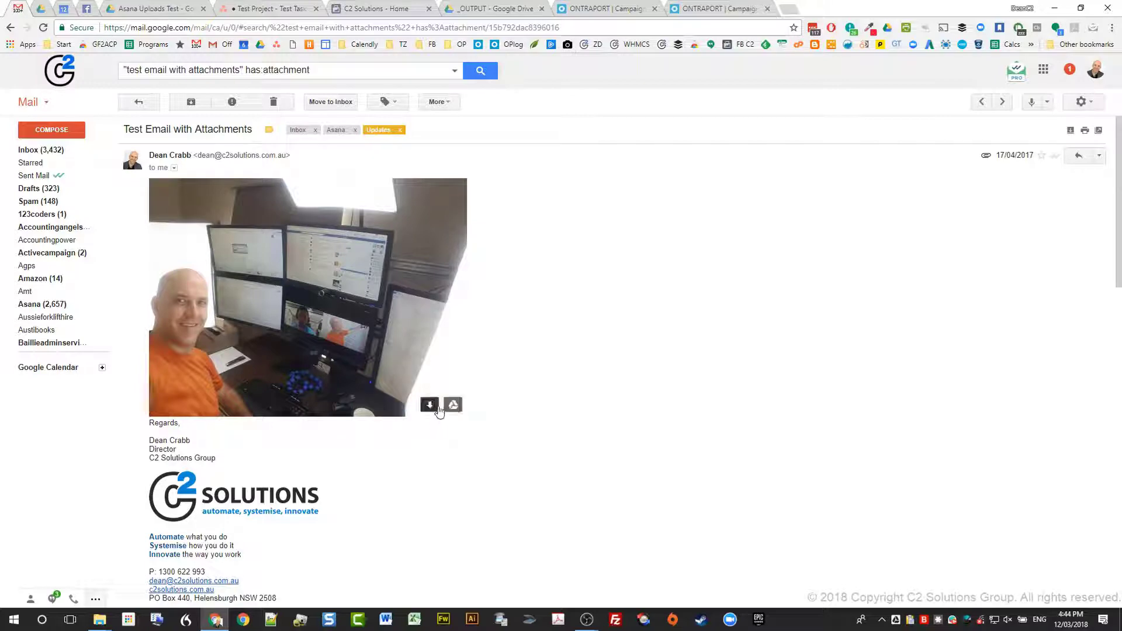
click(430, 406)
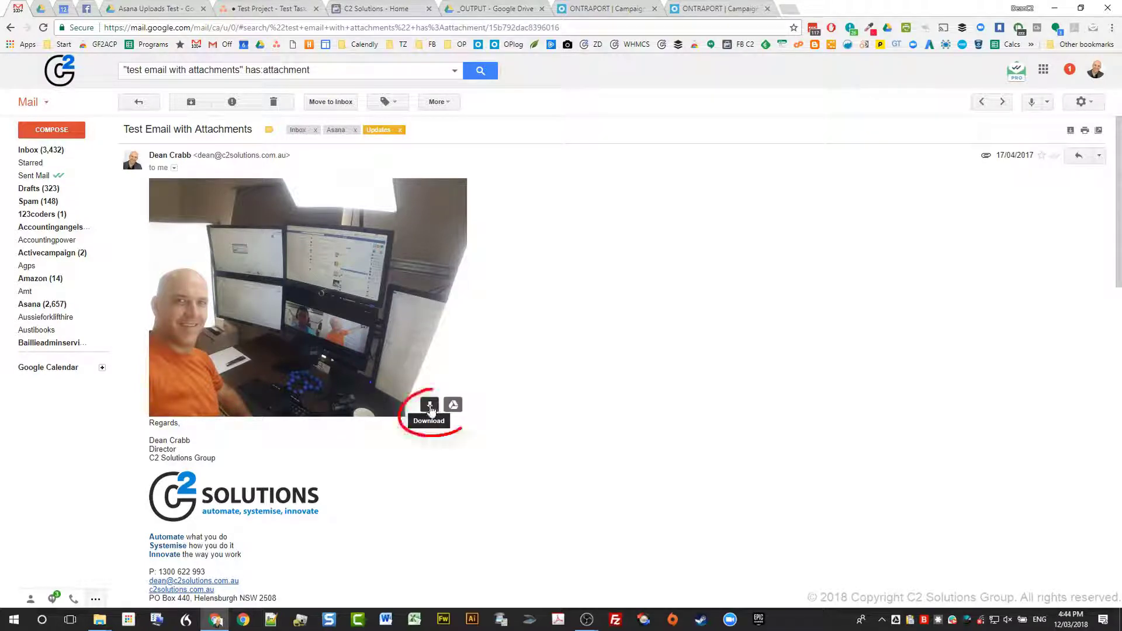
scroll(430, 409, down, 7)
click(186, 423)
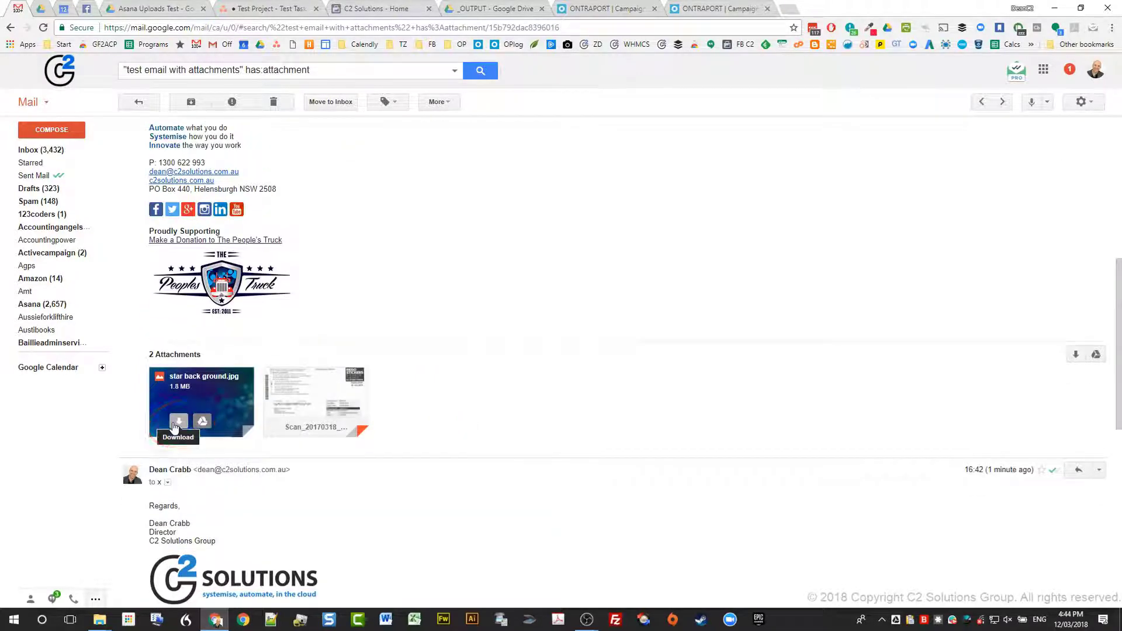
click(294, 422)
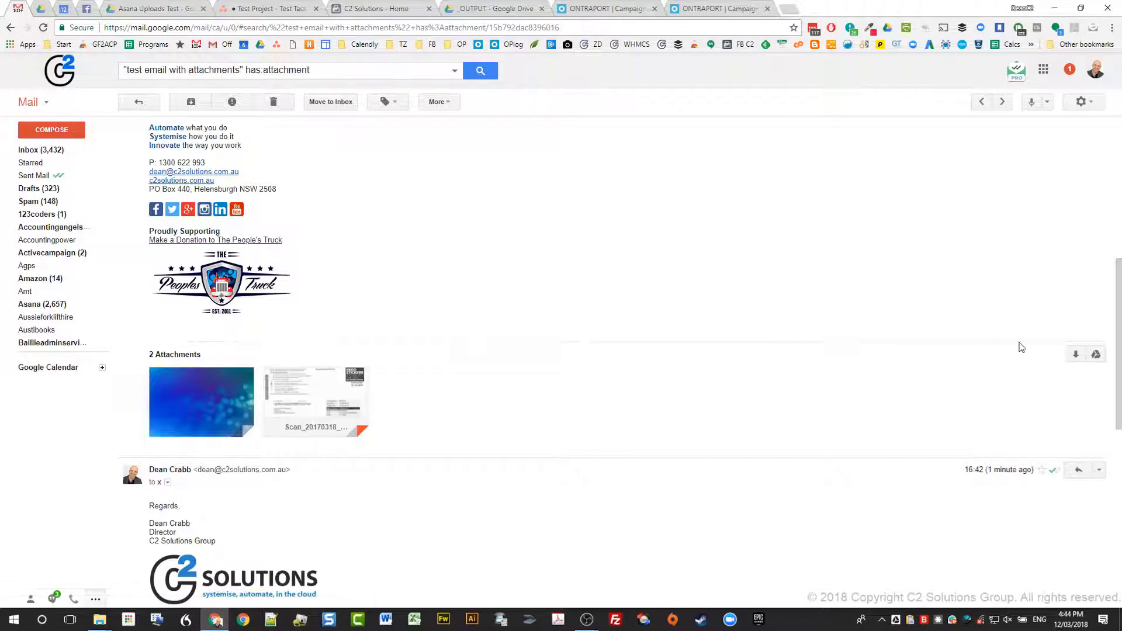
click(1075, 356)
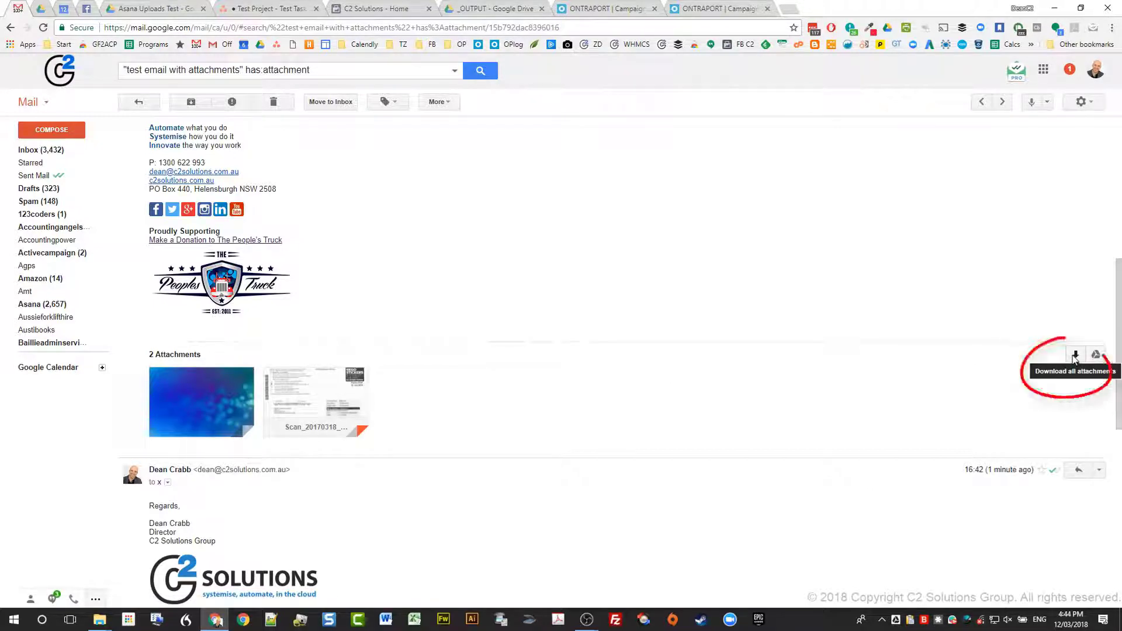
scroll(471, 268, up, 10)
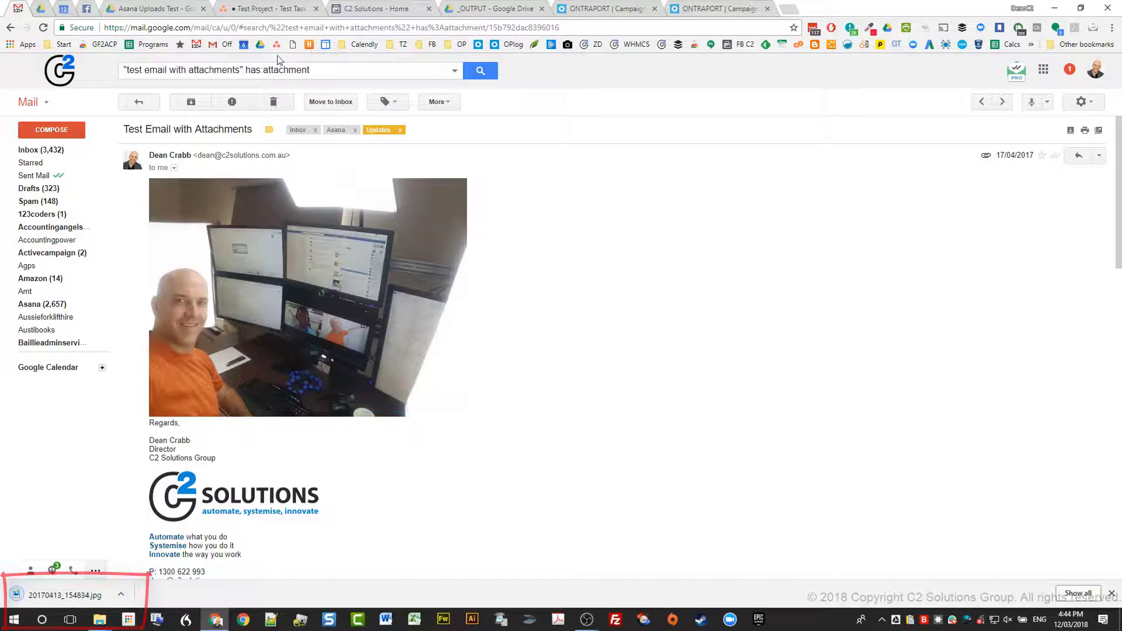
Switch back to Asana and attach the downloaded 20170413_154834.jpg to Test Task
click(283, 15)
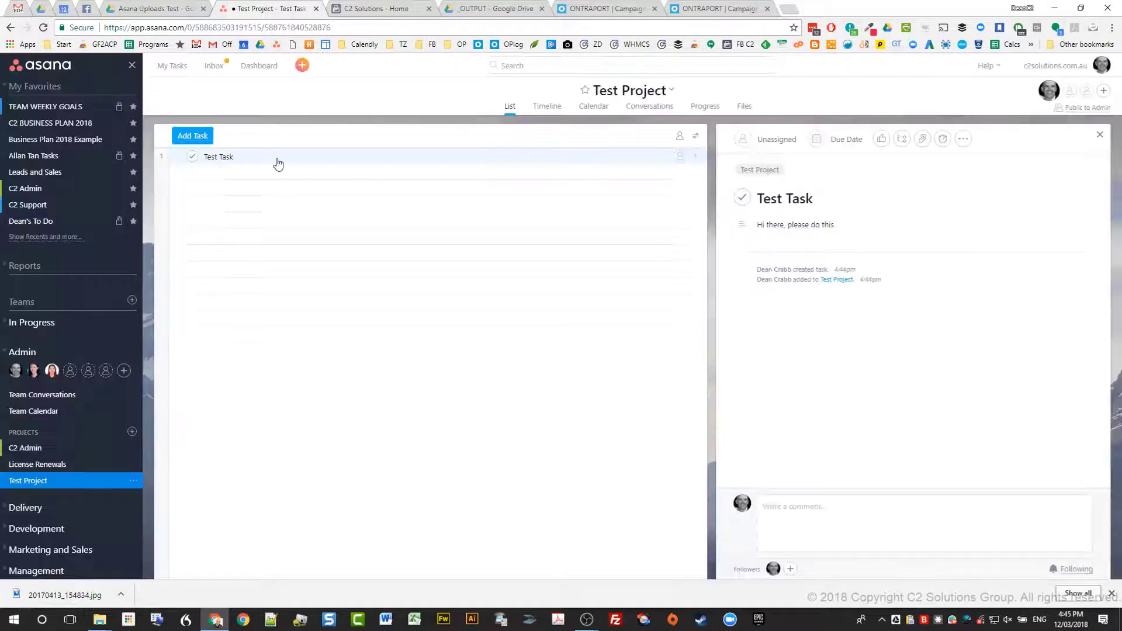
click(279, 159)
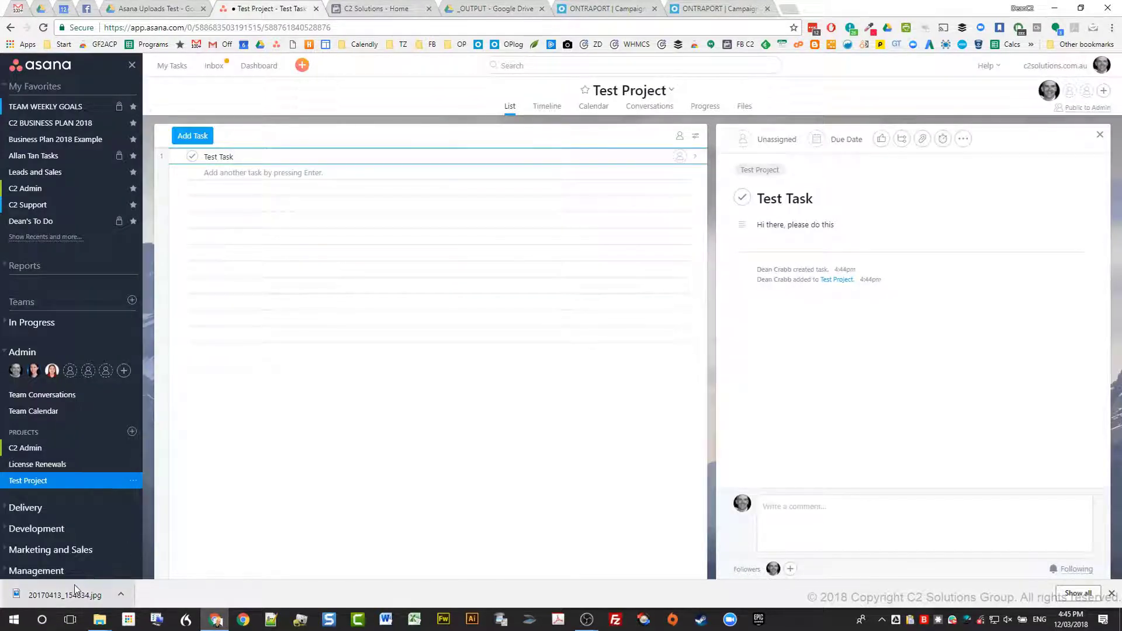
drag(74, 590, 818, 310)
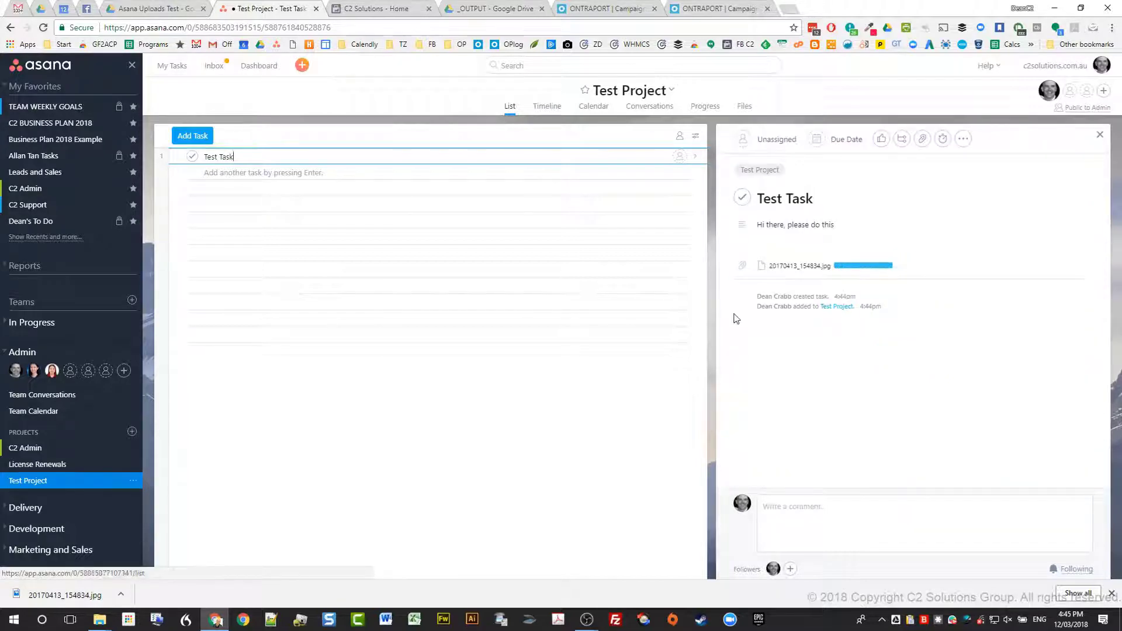
Attach "2015-10-21_14-55-50-Rode VideoMic Pro 1.png" from the Downloads folder to Test Task
mouse_move(99, 614)
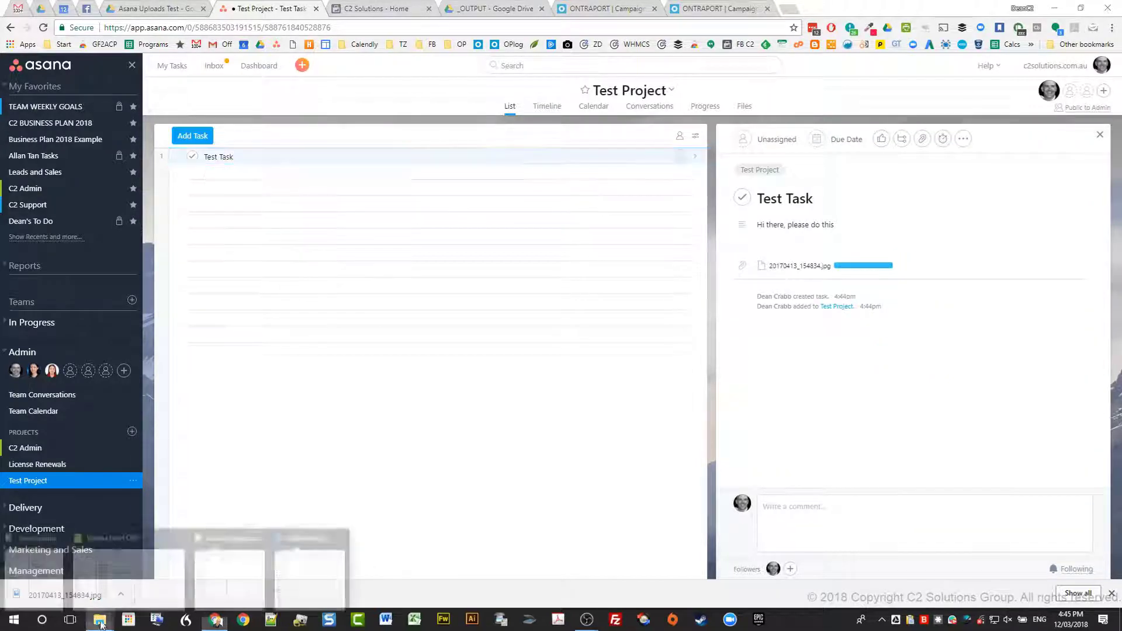
click(298, 554)
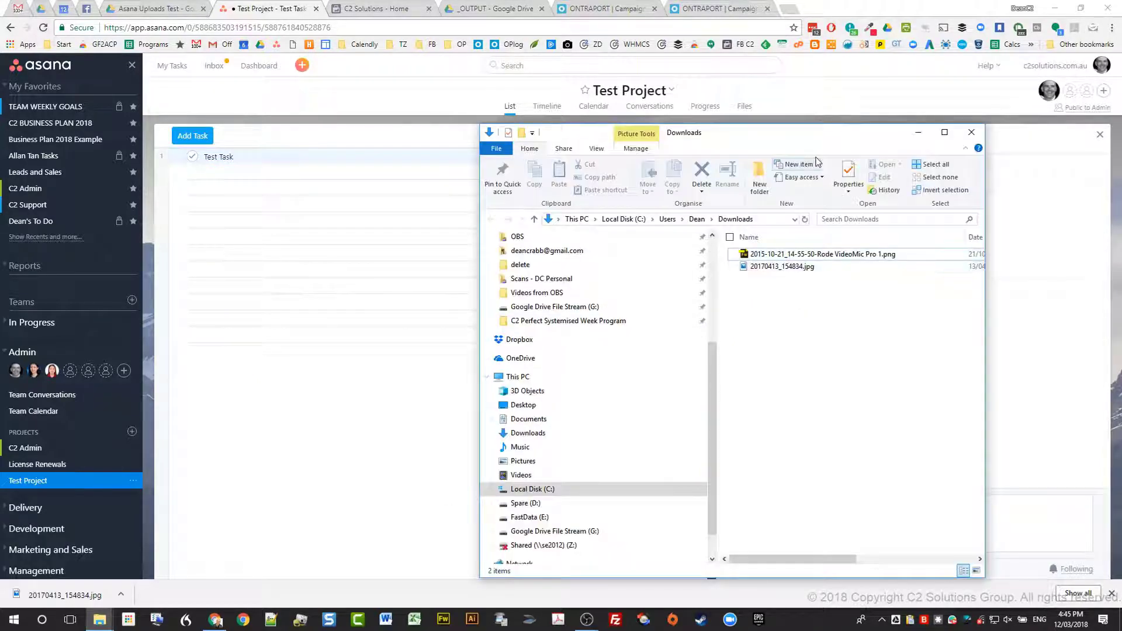
drag(783, 140, 334, 129)
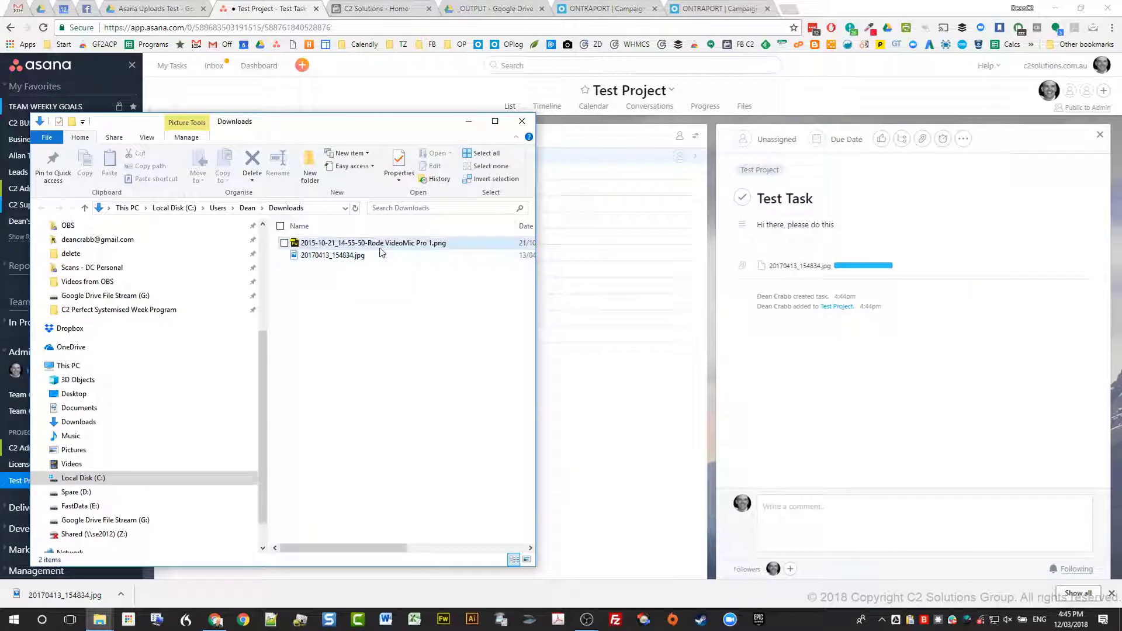
drag(374, 243, 842, 372)
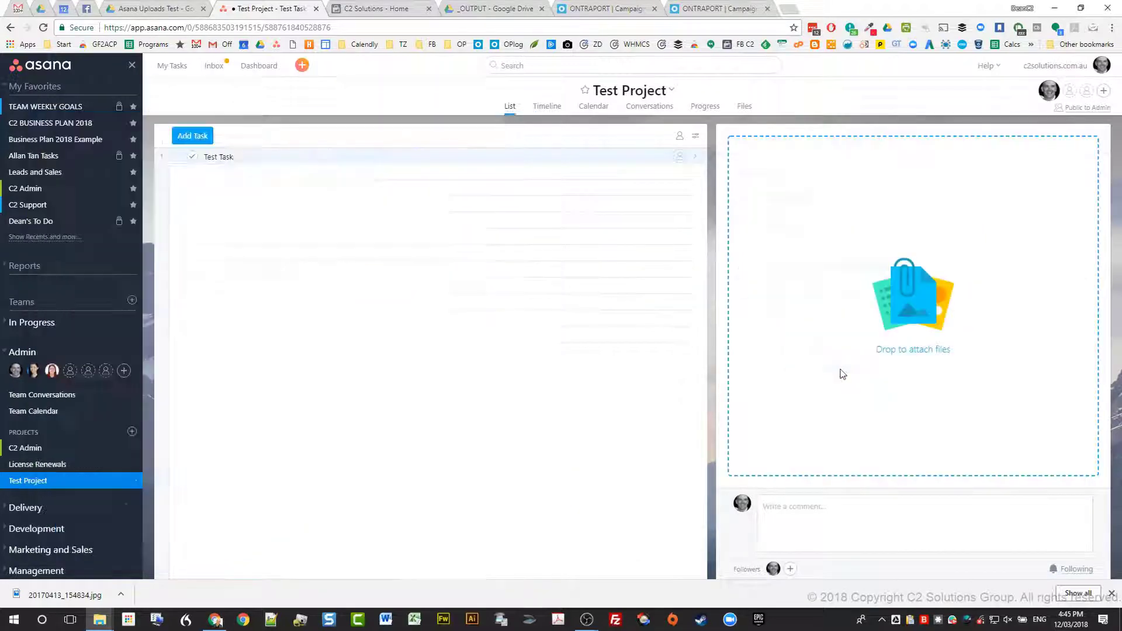
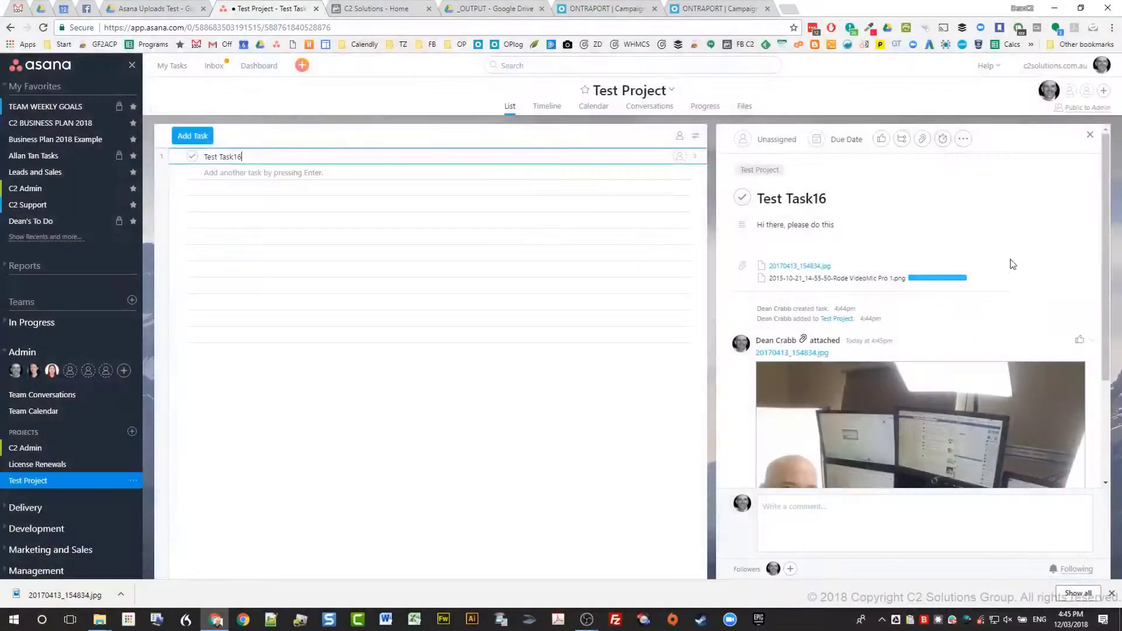
Look over the files attached to the task and correct its name to "Test Task"
scroll(1003, 292, down, 3)
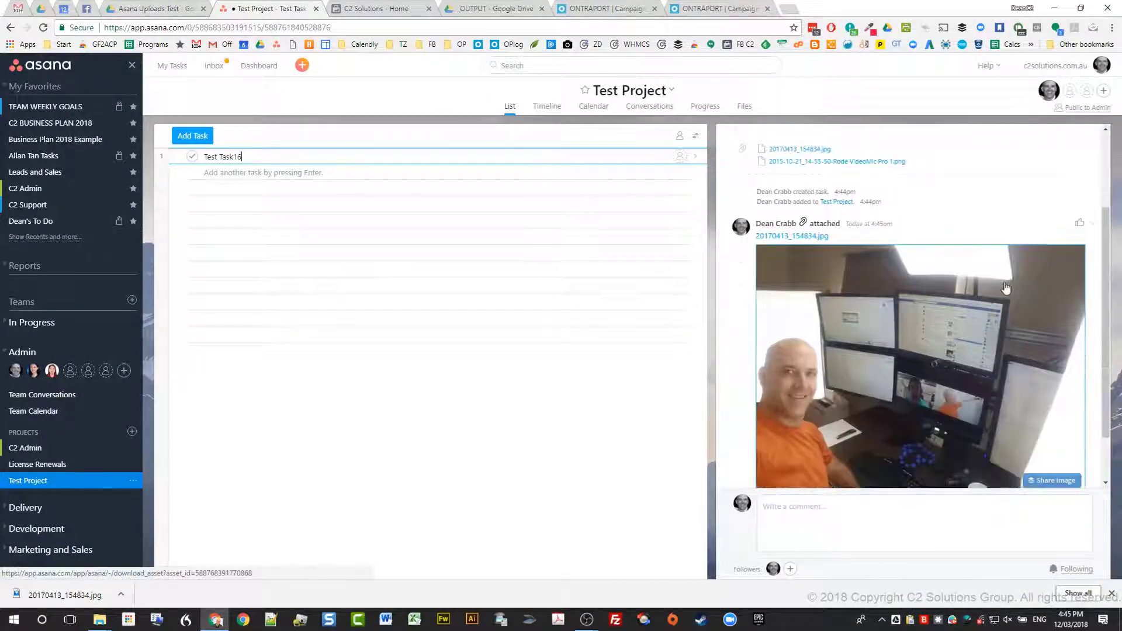
scroll(958, 339, down, 1)
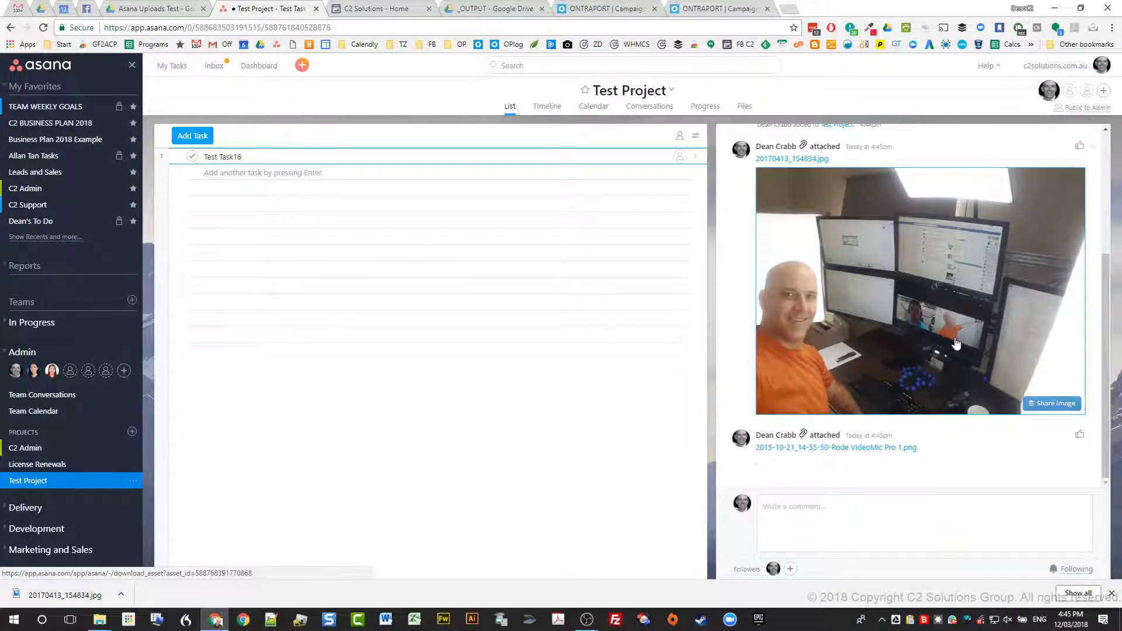
scroll(919, 342, up, 5)
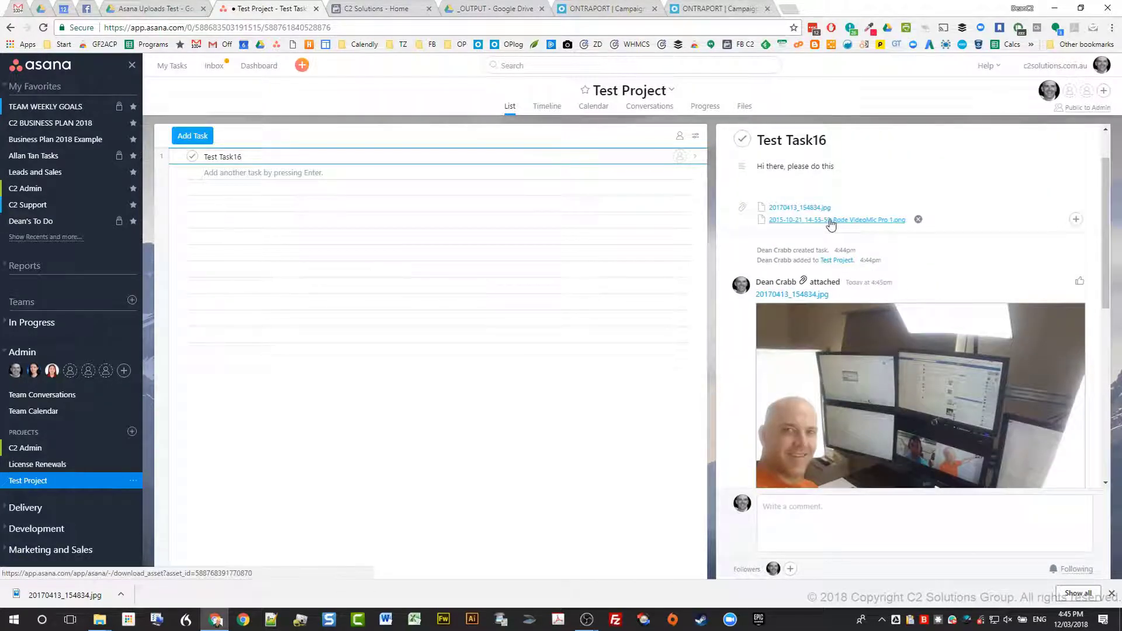
click(836, 146)
key(BackSpace)
key(BackSpace)
Preview the Rode VideoMic image and the 20170413_154834.jpg photo attached to Test Task, and close the preview
click(869, 220)
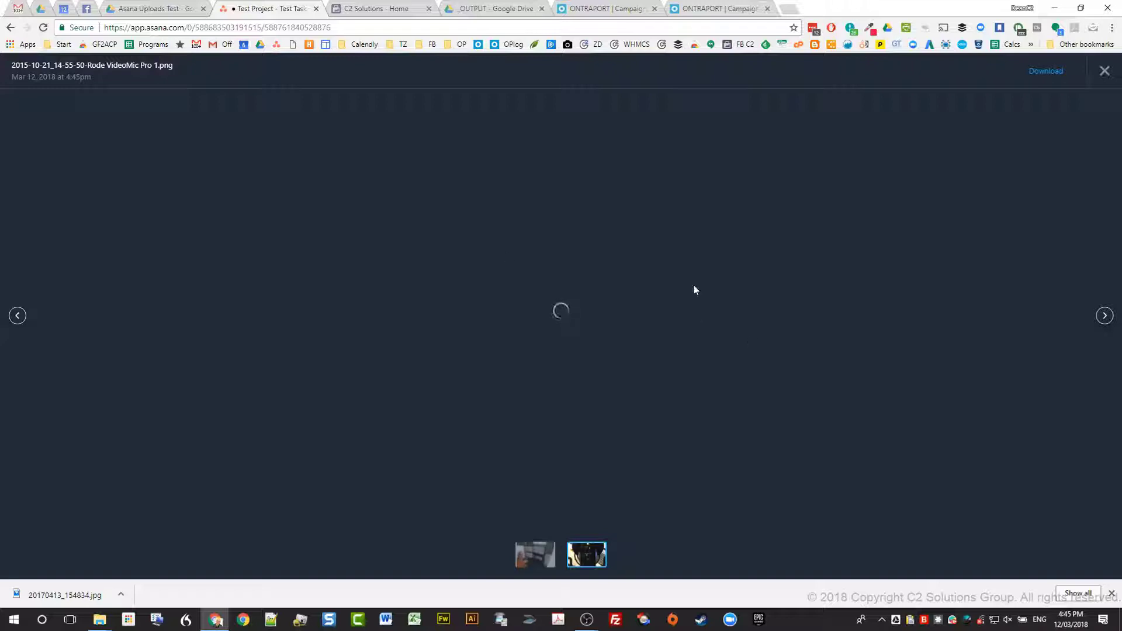
click(17, 316)
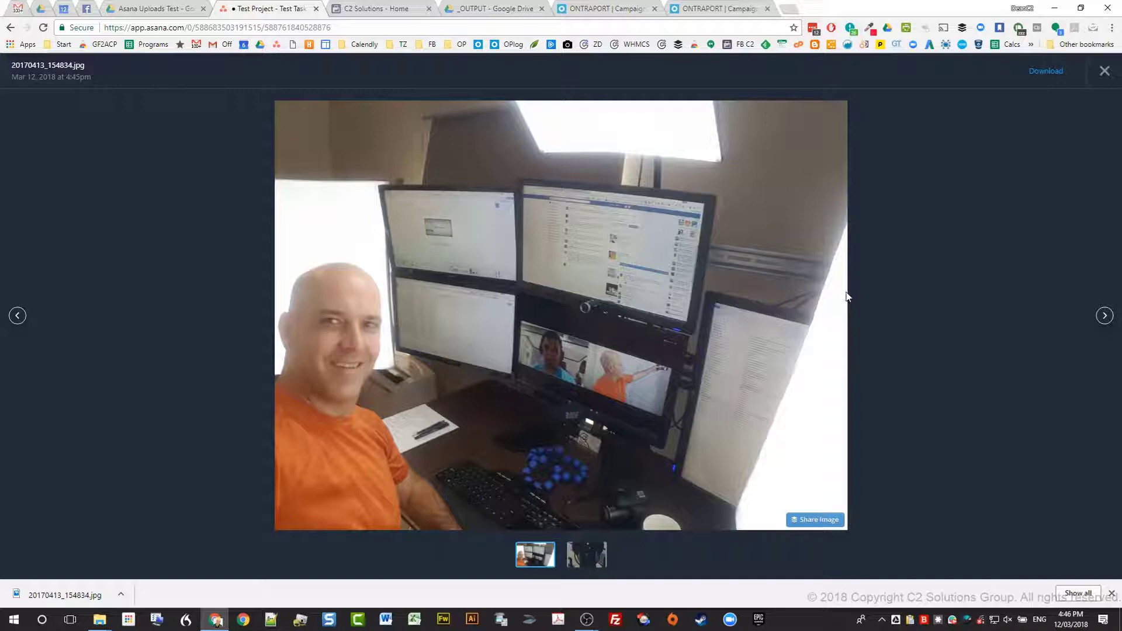
click(925, 263)
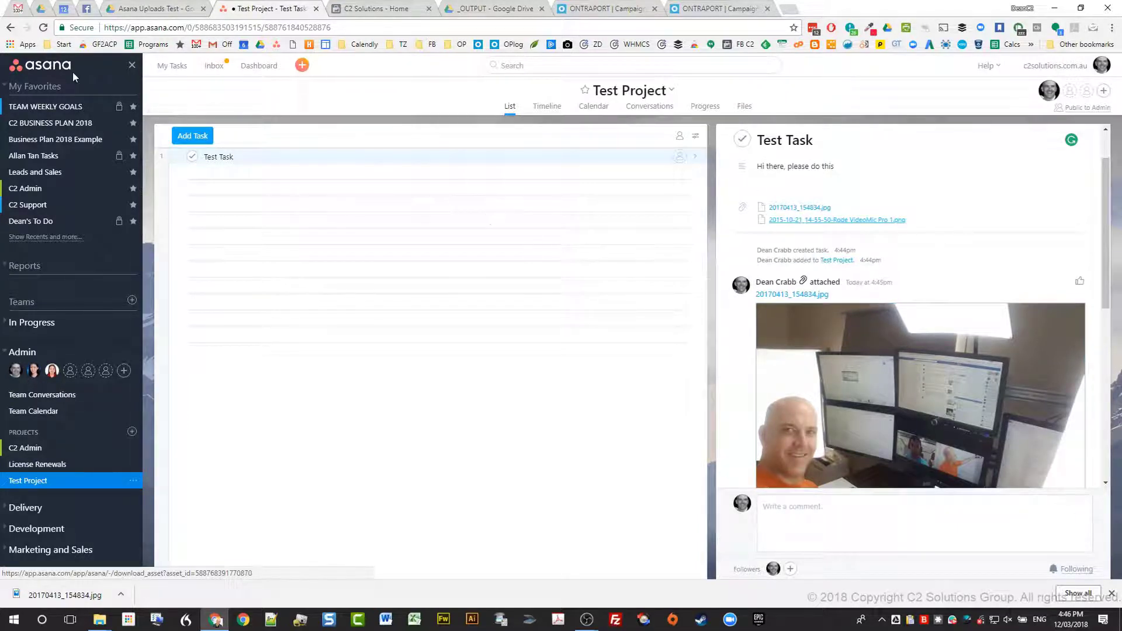
Switch to Gmail and save the email's star back ground.jpg attachment to Google Drive
click(21, 11)
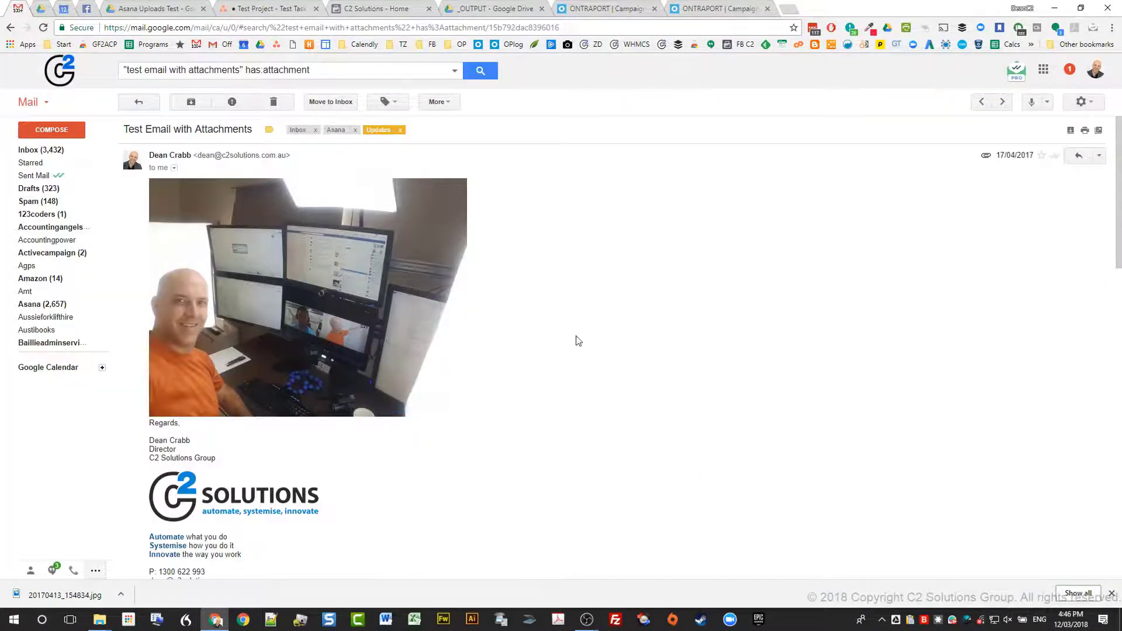
scroll(576, 340, down, 6)
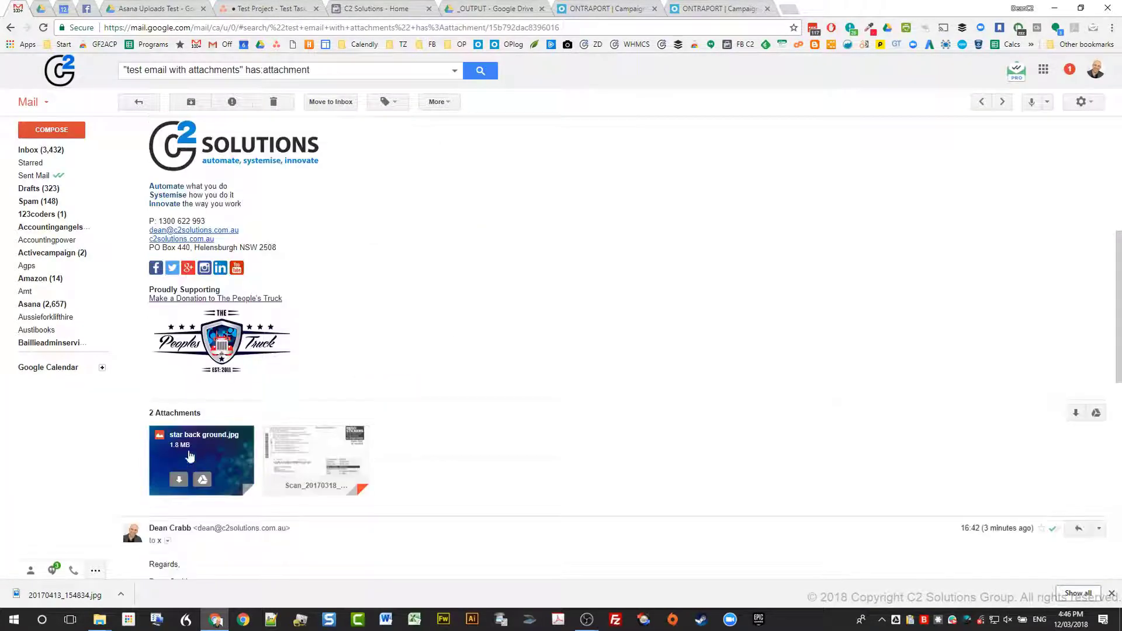
scroll(190, 456, down, 1)
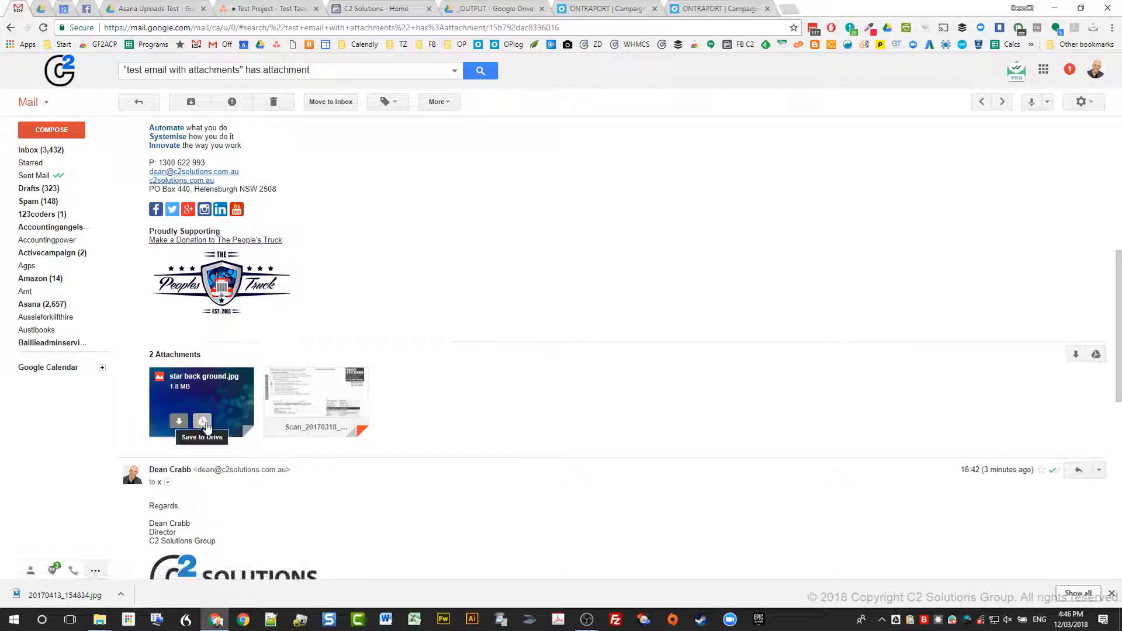
click(202, 421)
click(317, 421)
click(1095, 354)
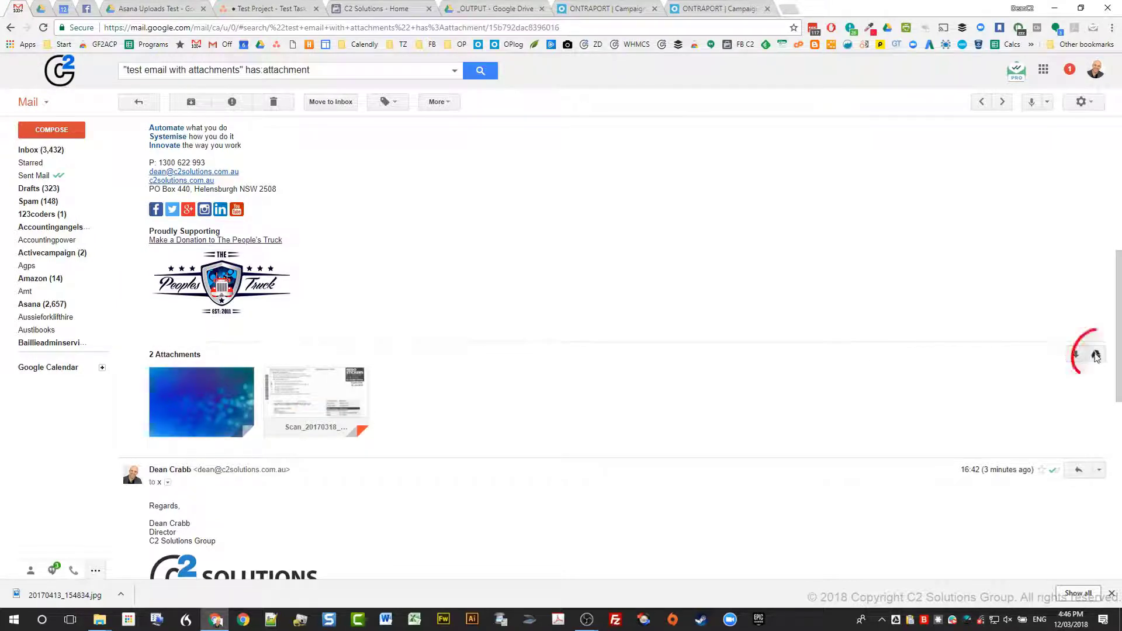
click(204, 425)
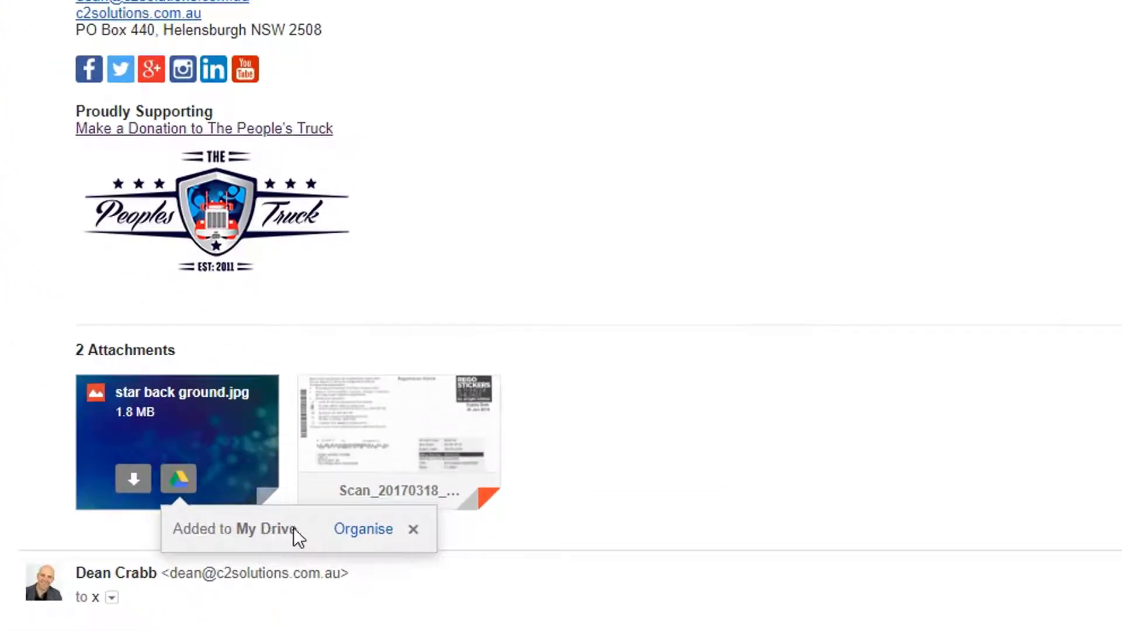
Move the saved star back ground.jpg into the Asana Uploads Test folder under C2 SOLUTIONS > All Users
click(363, 529)
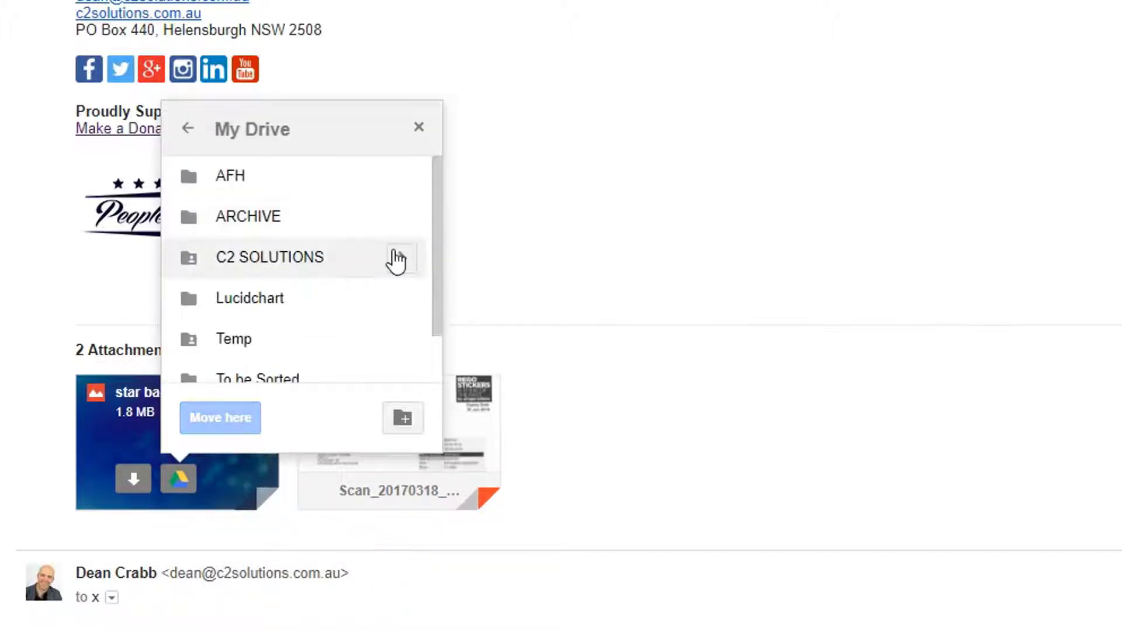
click(393, 257)
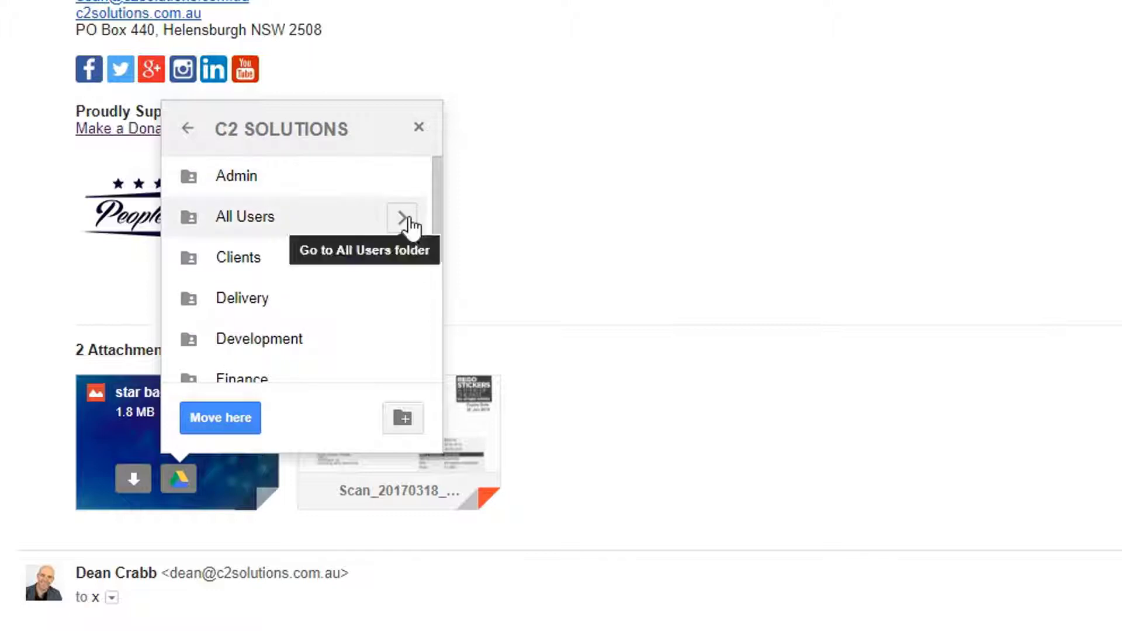
click(405, 217)
click(419, 177)
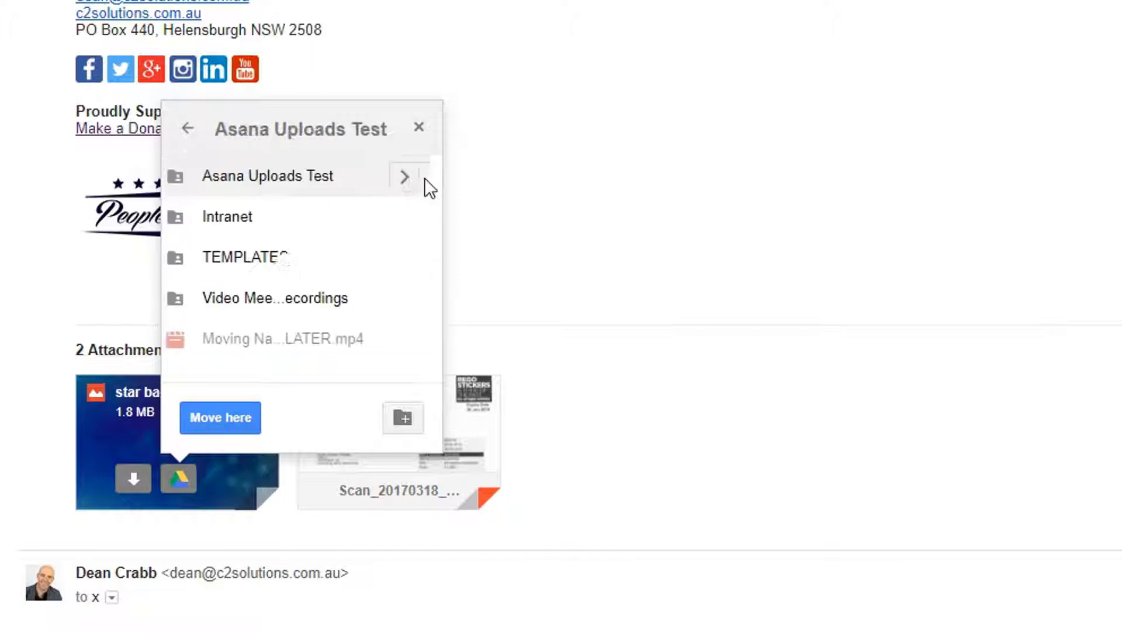
click(237, 422)
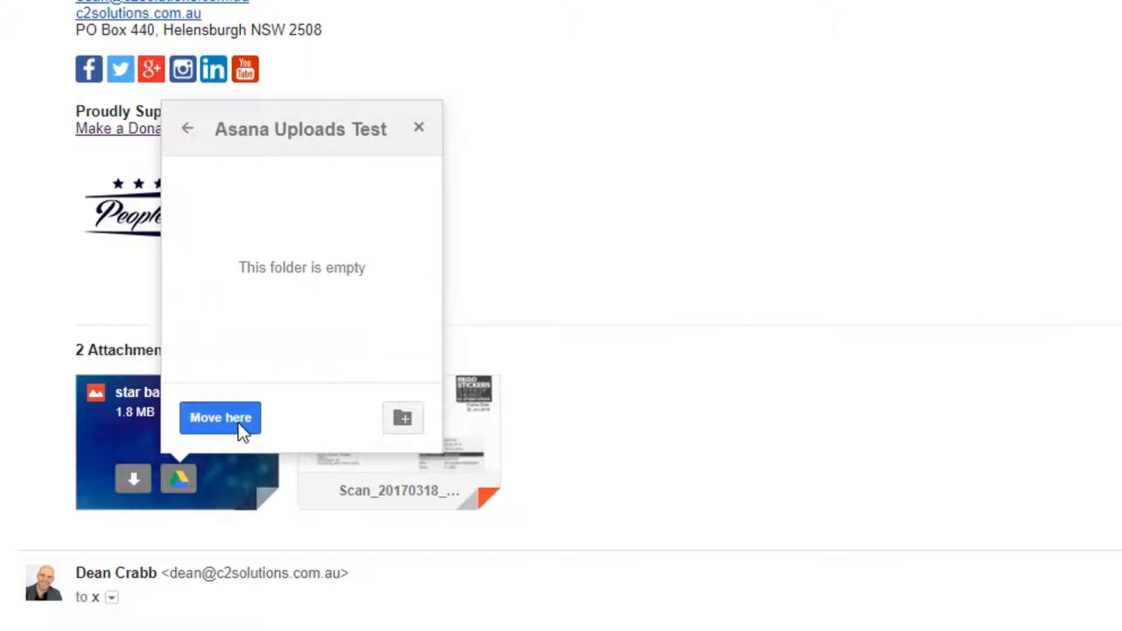
click(220, 412)
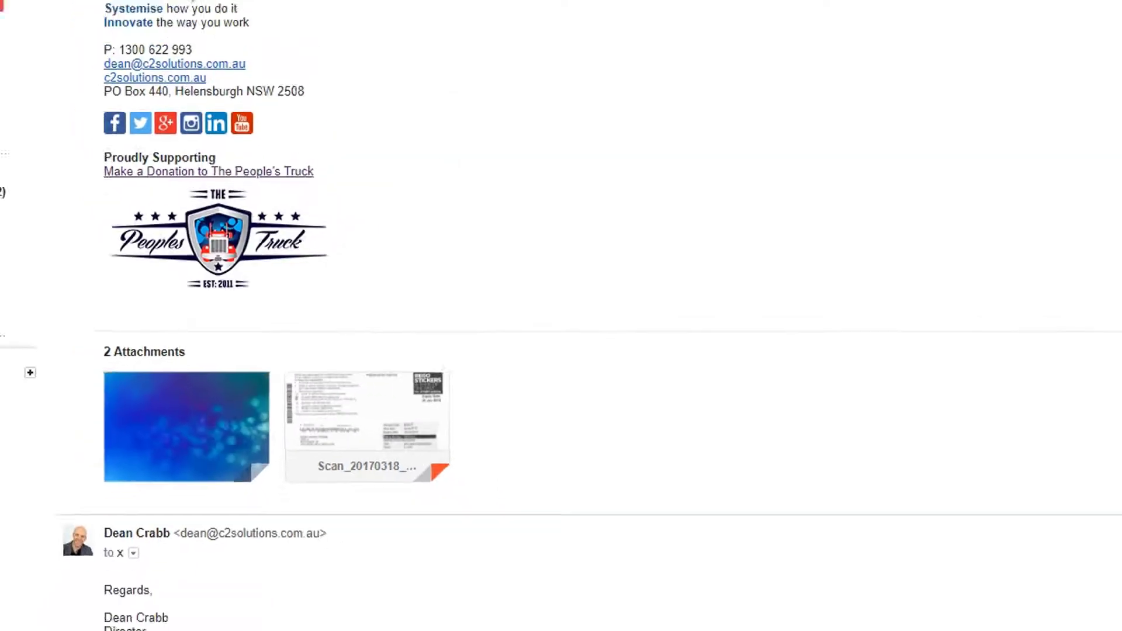
Rename star back ground.jpg in the Asana Uploads Test folder on Google Drive as "star back ground - New.jpg"
click(153, 8)
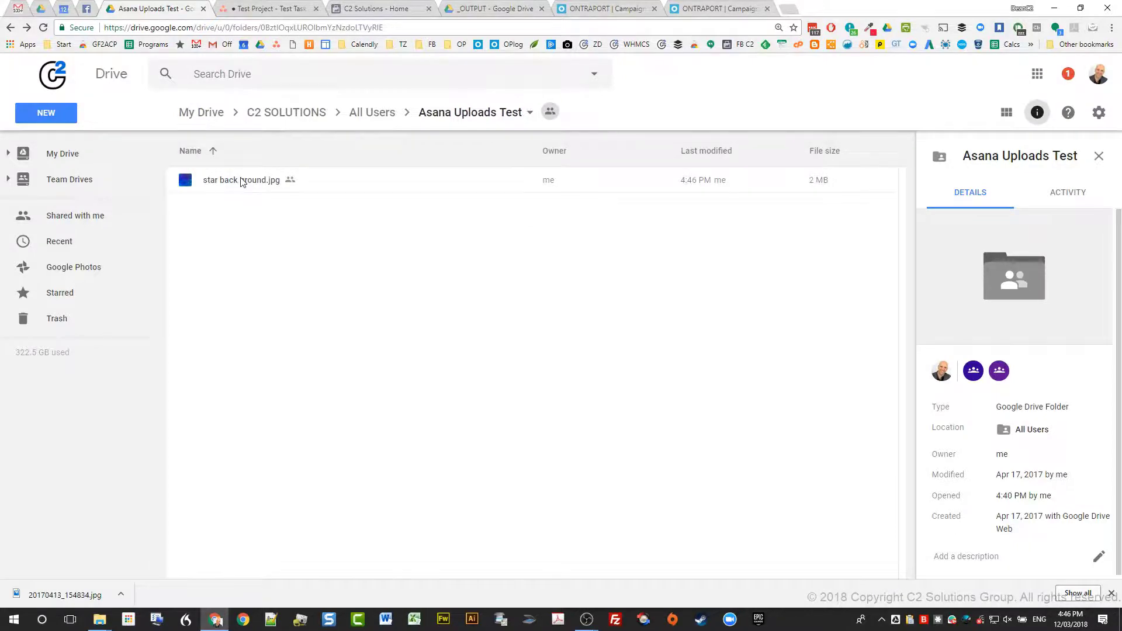
click(243, 181)
right_click(241, 179)
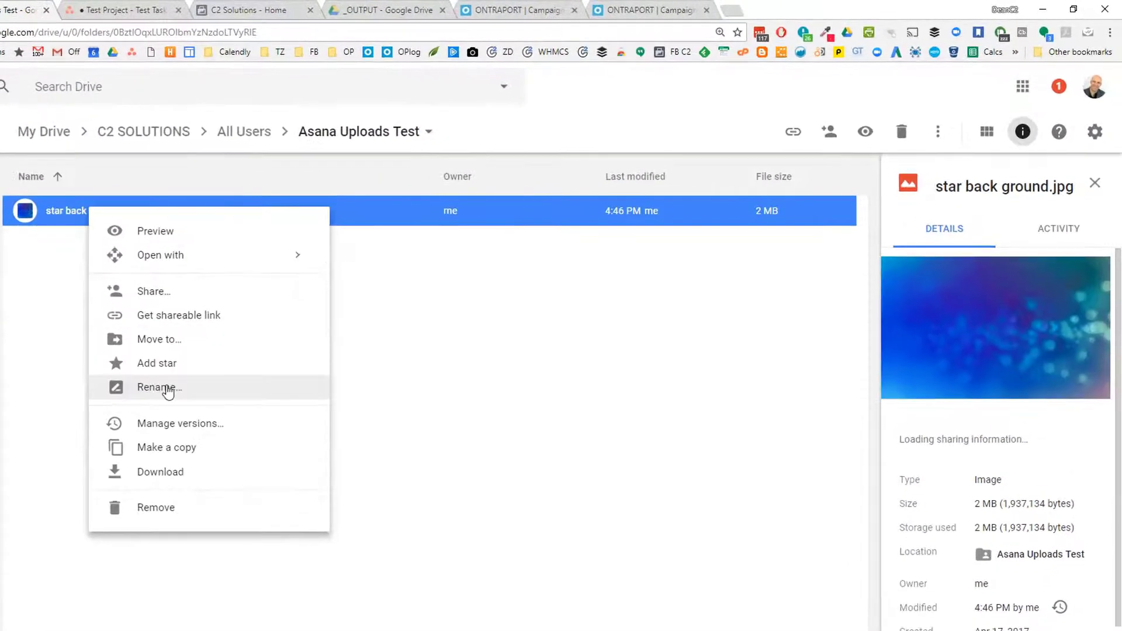
click(169, 388)
click(416, 382)
text(- New)
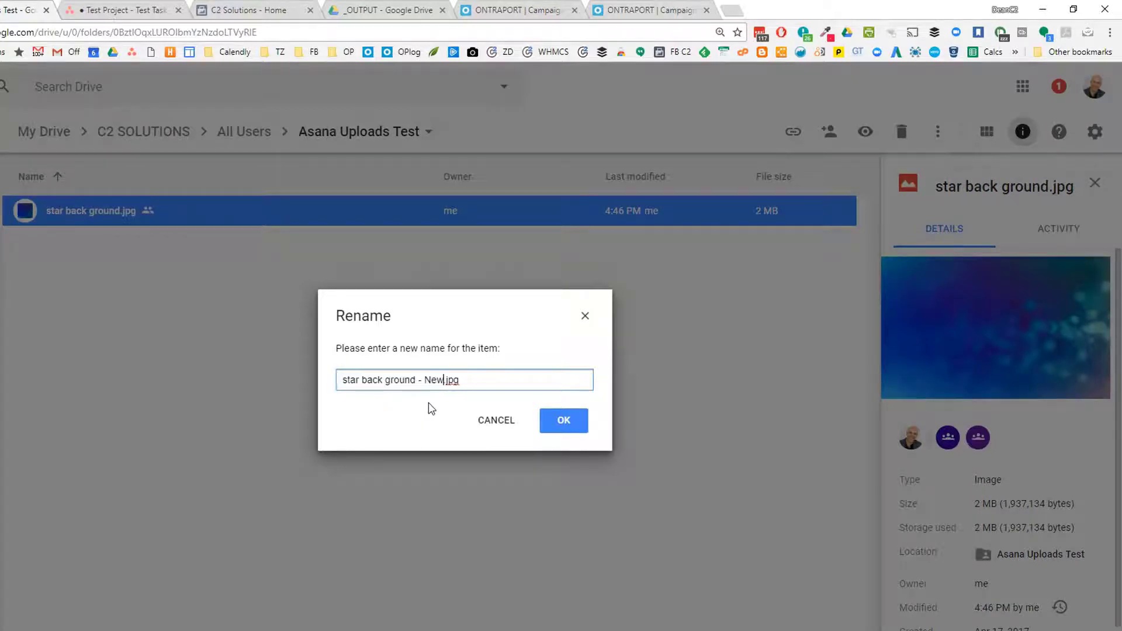
key(Return)
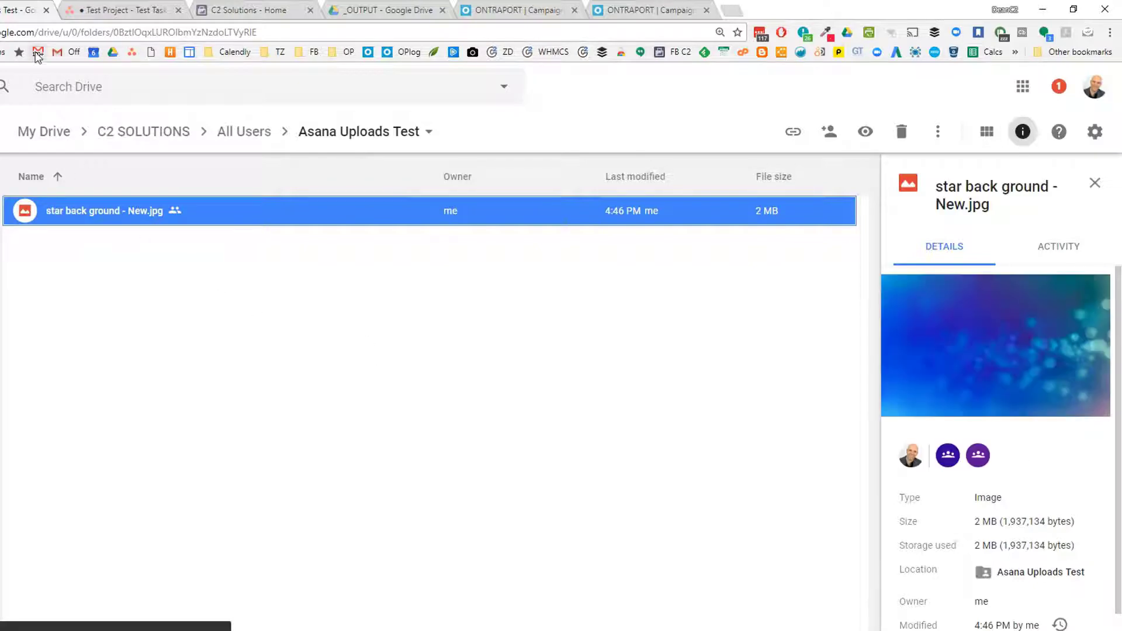
Switch to Asana and start attaching a Google Drive file to Test Task, using the C2 Solutions Google account
click(126, 10)
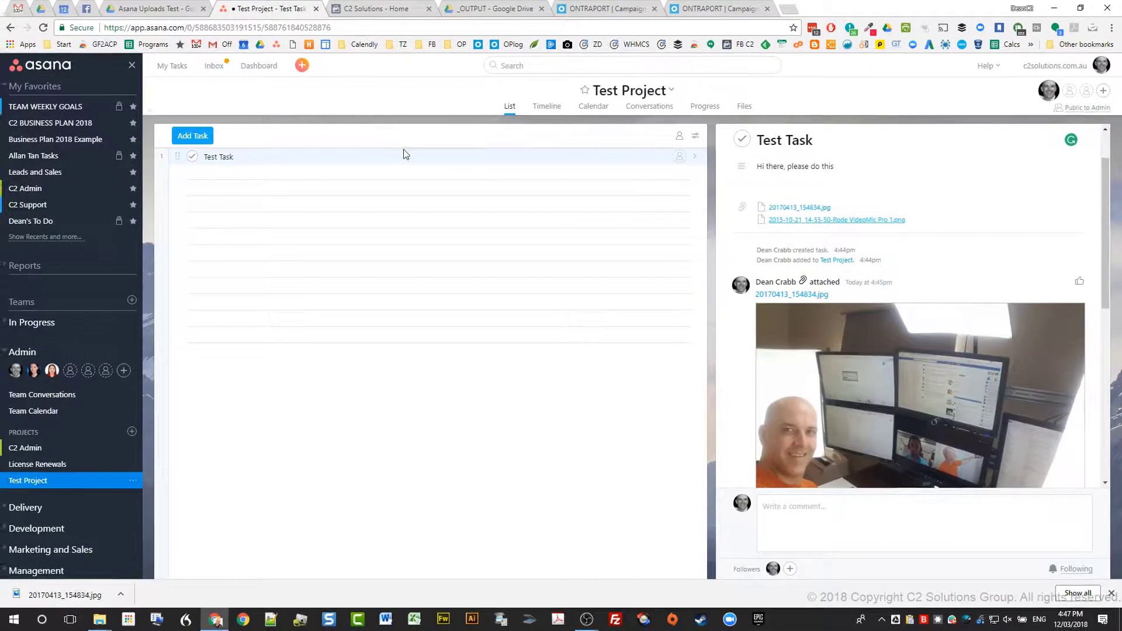
click(405, 155)
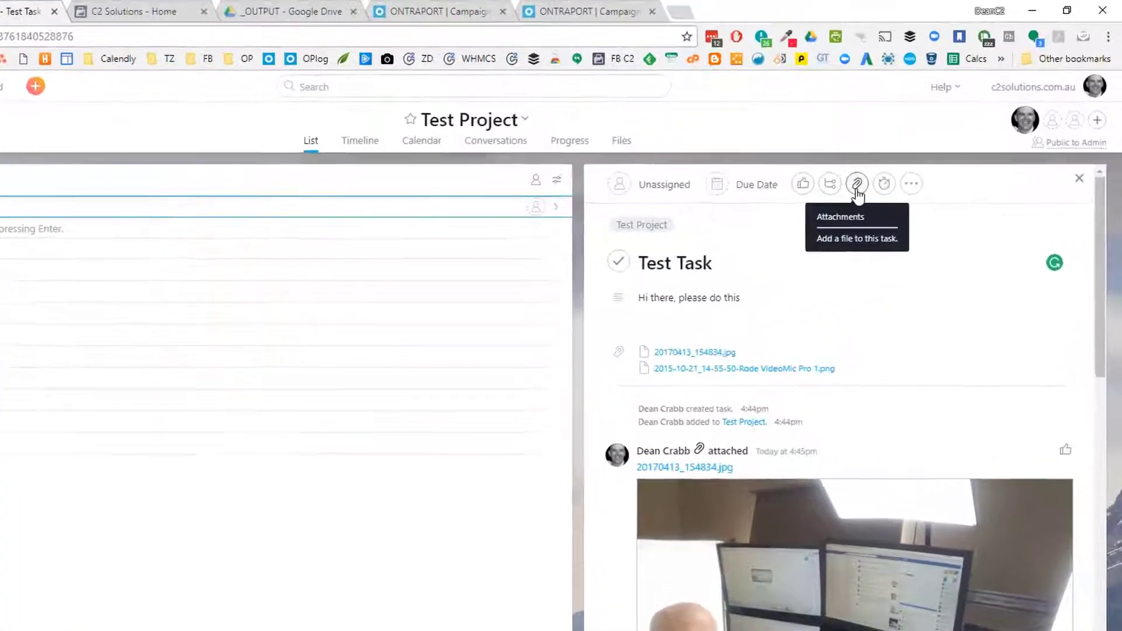
click(922, 141)
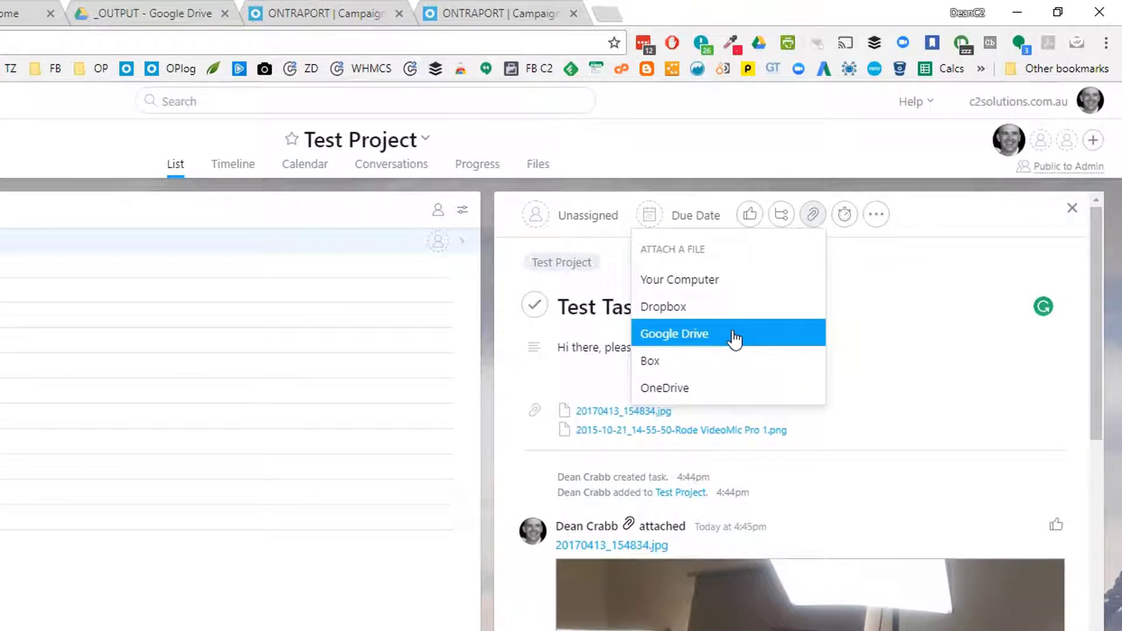
click(735, 337)
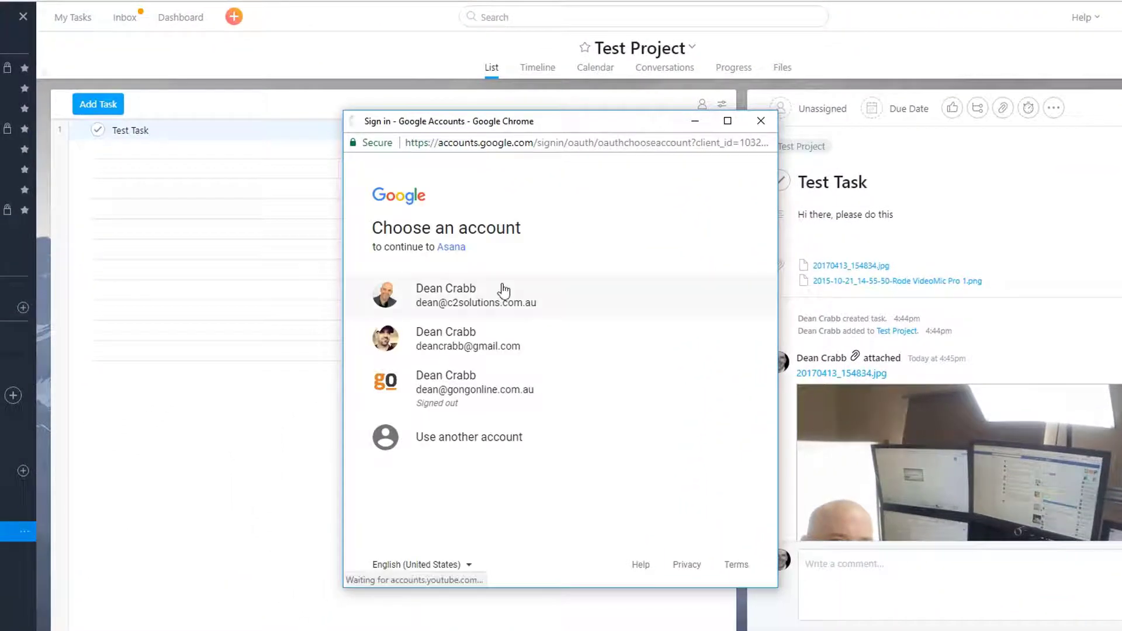
click(505, 299)
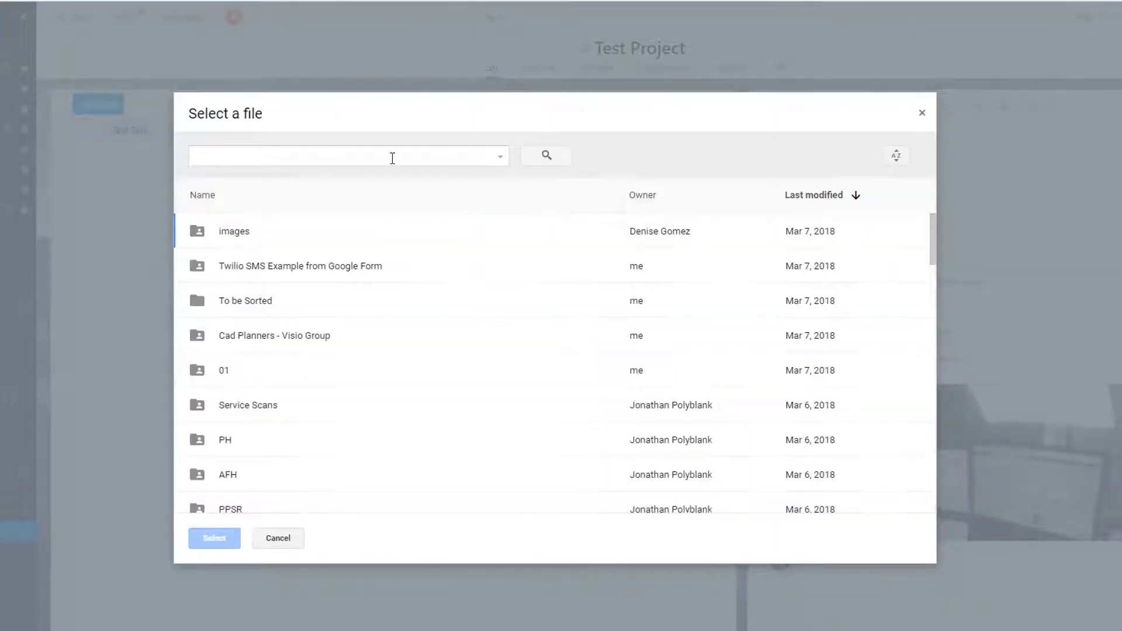
Search for "asana upload test" and attach star back ground - New.jpg from the Asana Uploads Test folder to the task
click(372, 154)
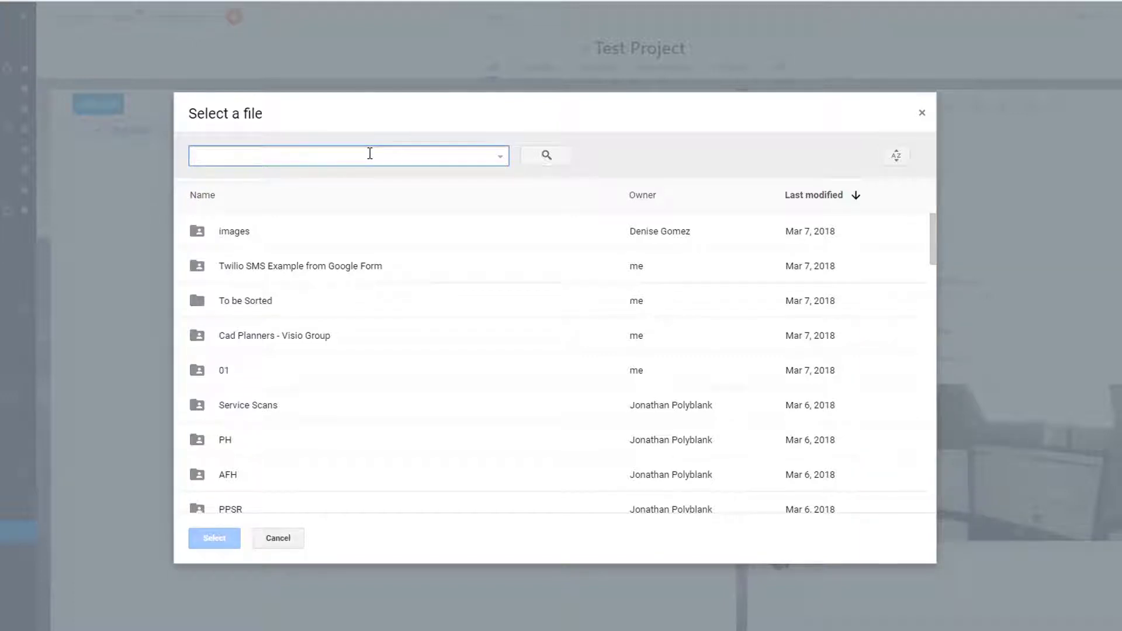
text(asana)
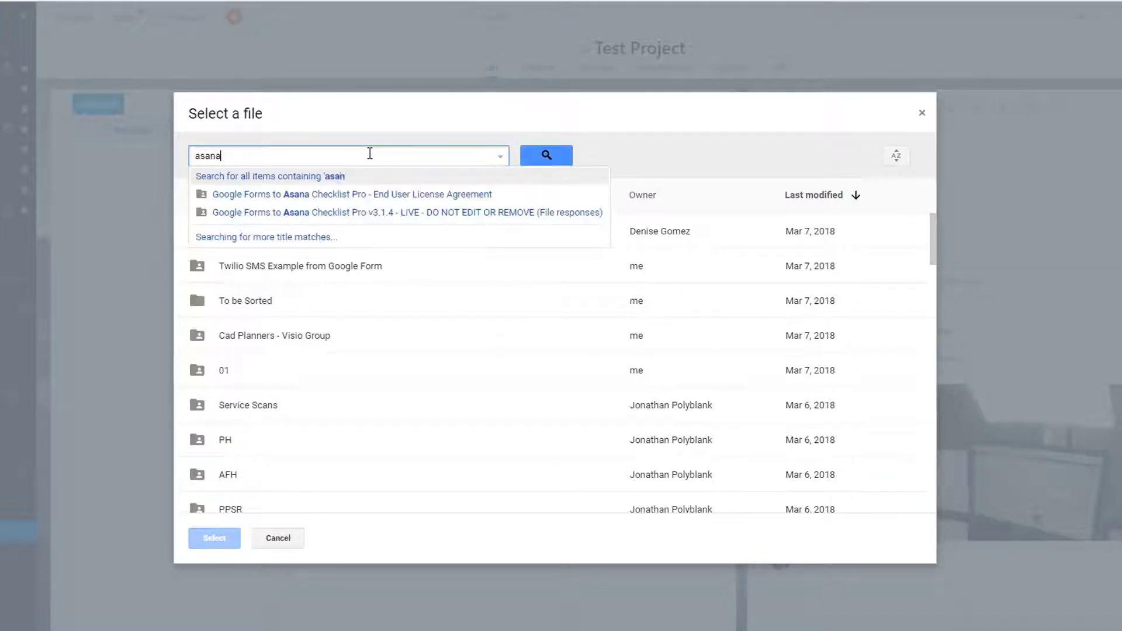
text( upload test)
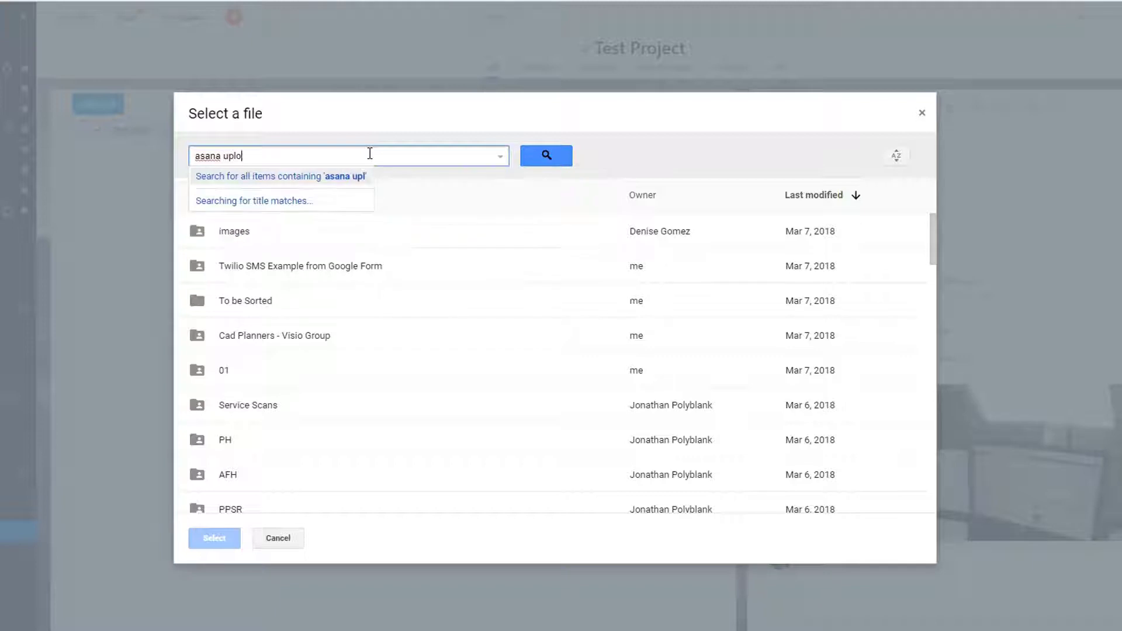
key(Return)
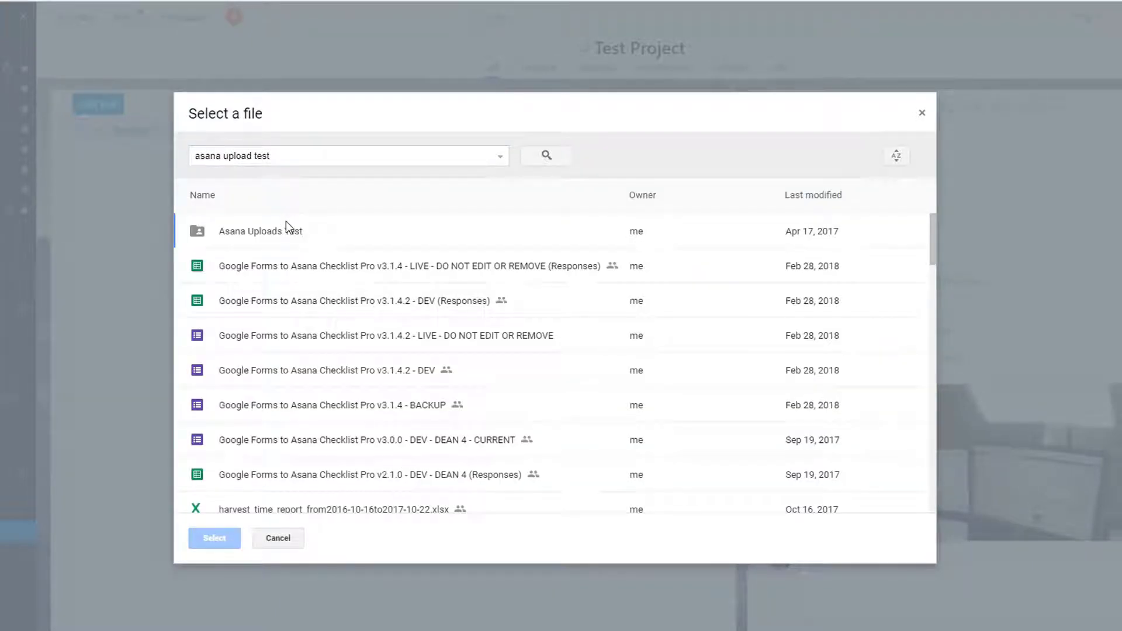
double_click(285, 221)
click(254, 256)
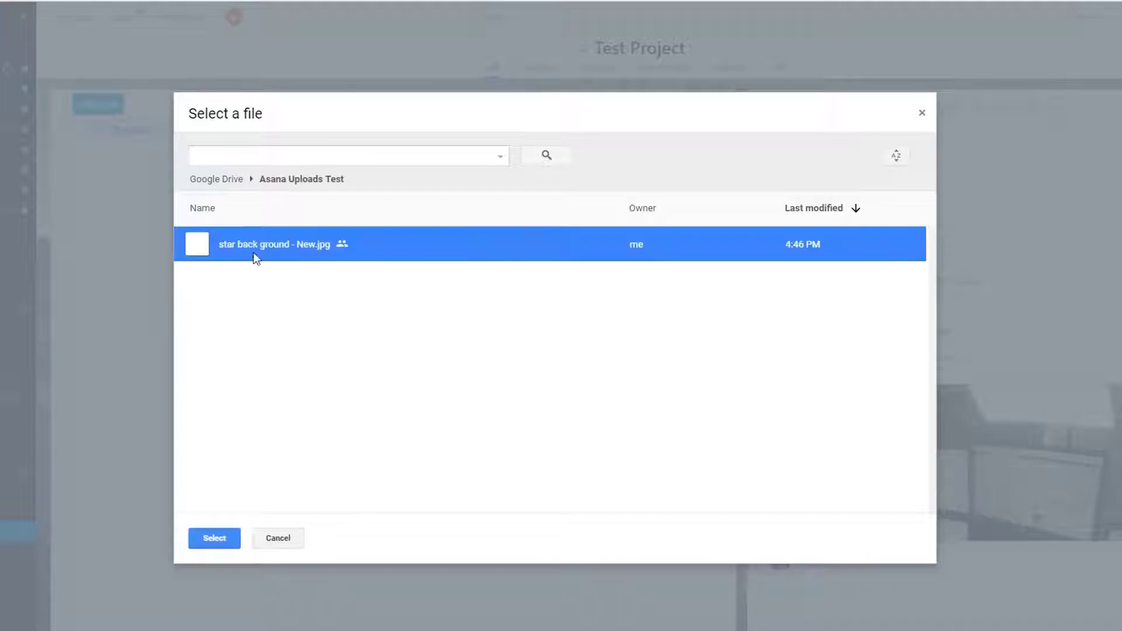
click(212, 537)
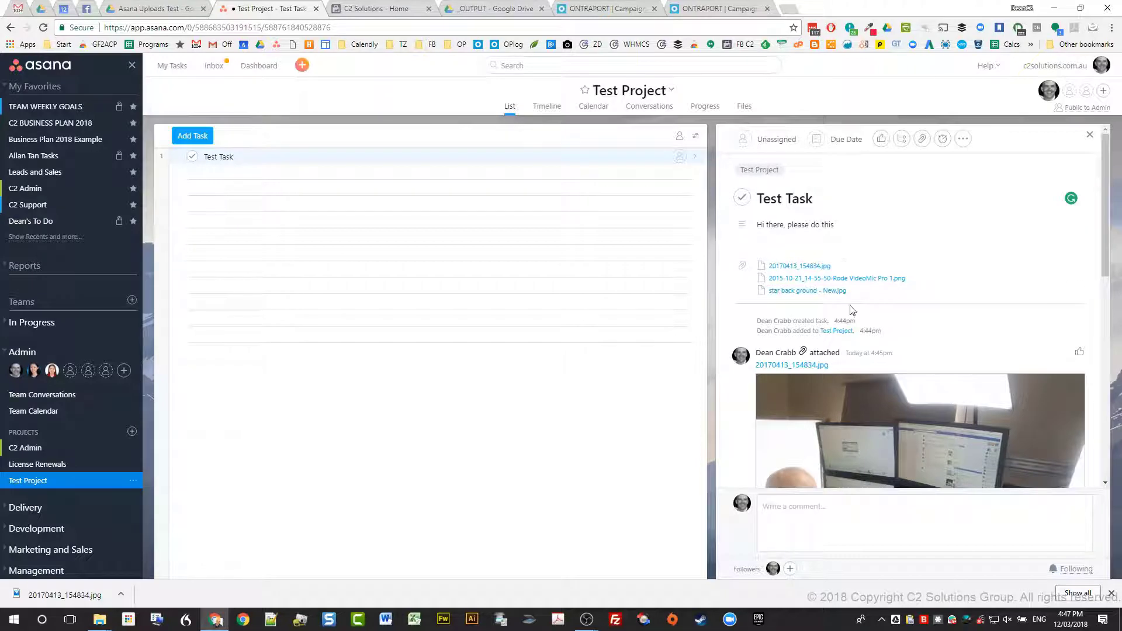
Open the star back ground - New.jpg attachment from Test Task and check its Google Drive address
click(825, 291)
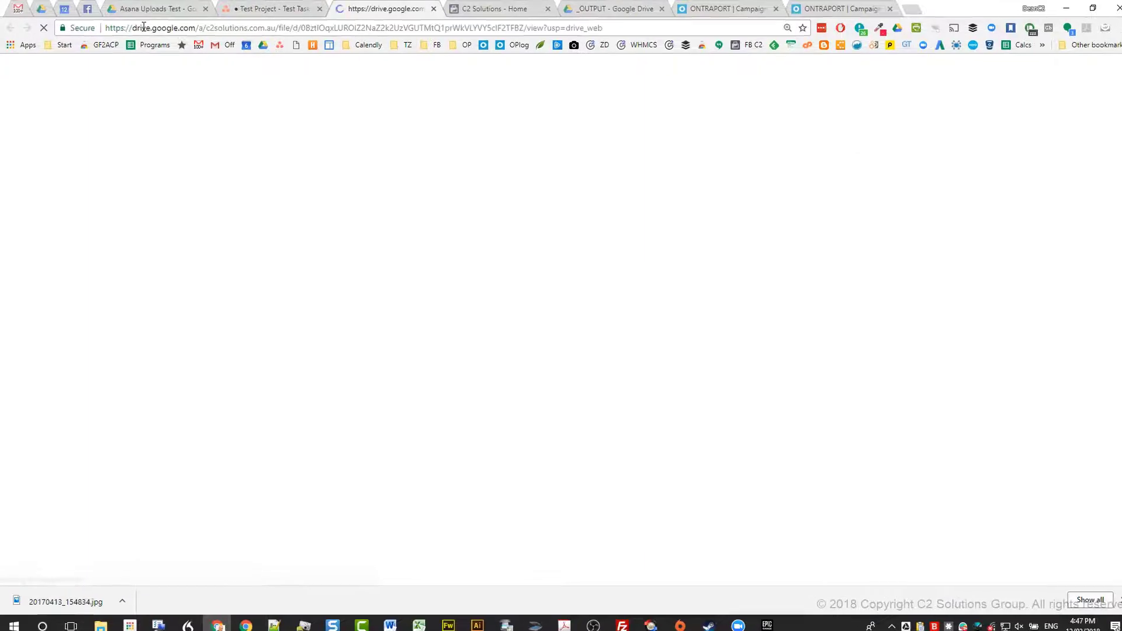
drag(144, 27, 247, 27)
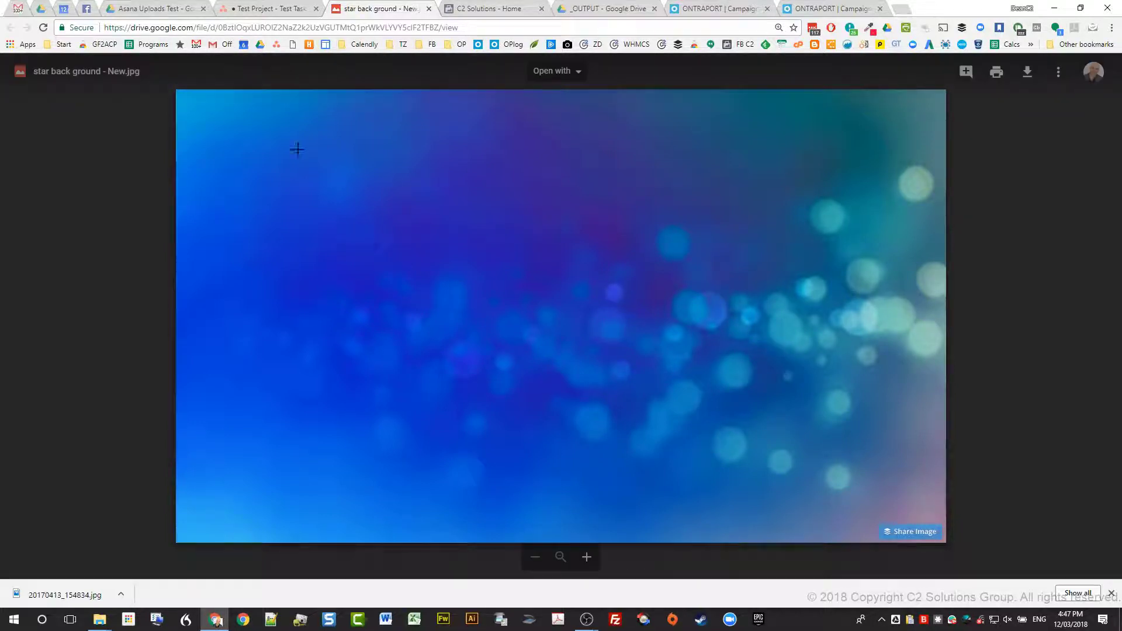
Switch back to the Google Drive folder and rename the image as "star back ground - New - TEST.jpg"
click(183, 10)
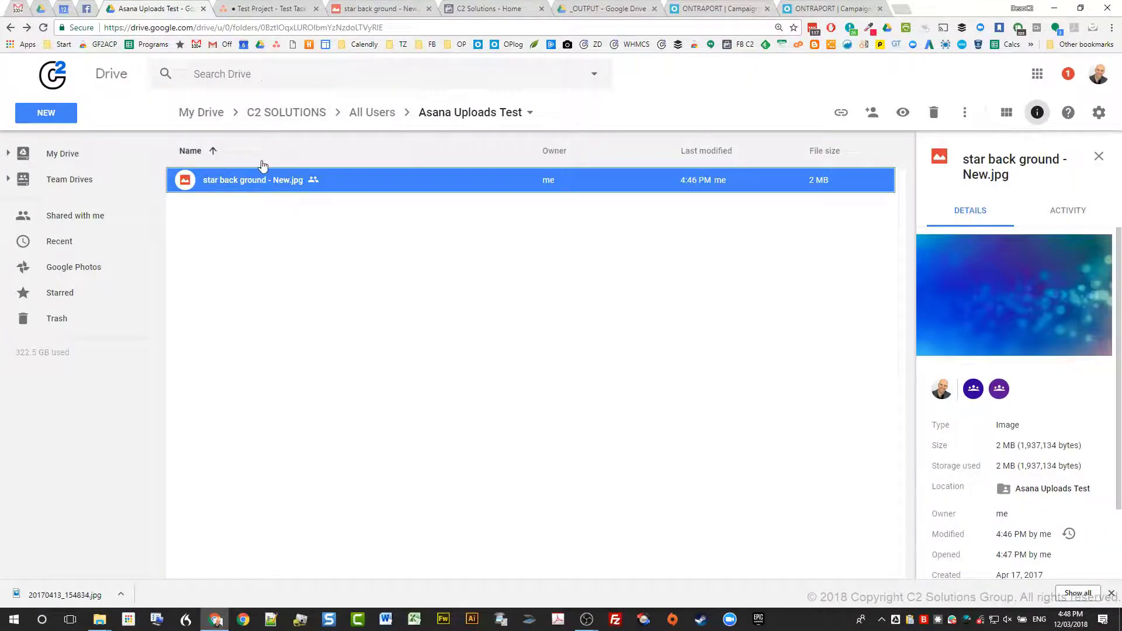
right_click(281, 182)
click(350, 336)
key(Right)
text(- TEST)
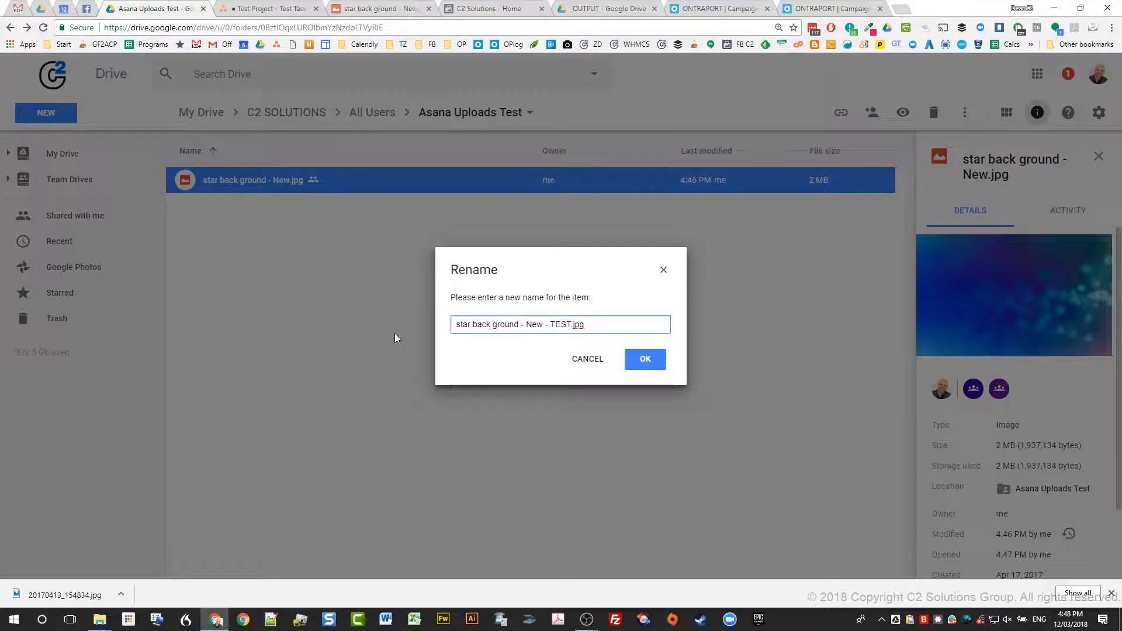
key(Return)
click(394, 339)
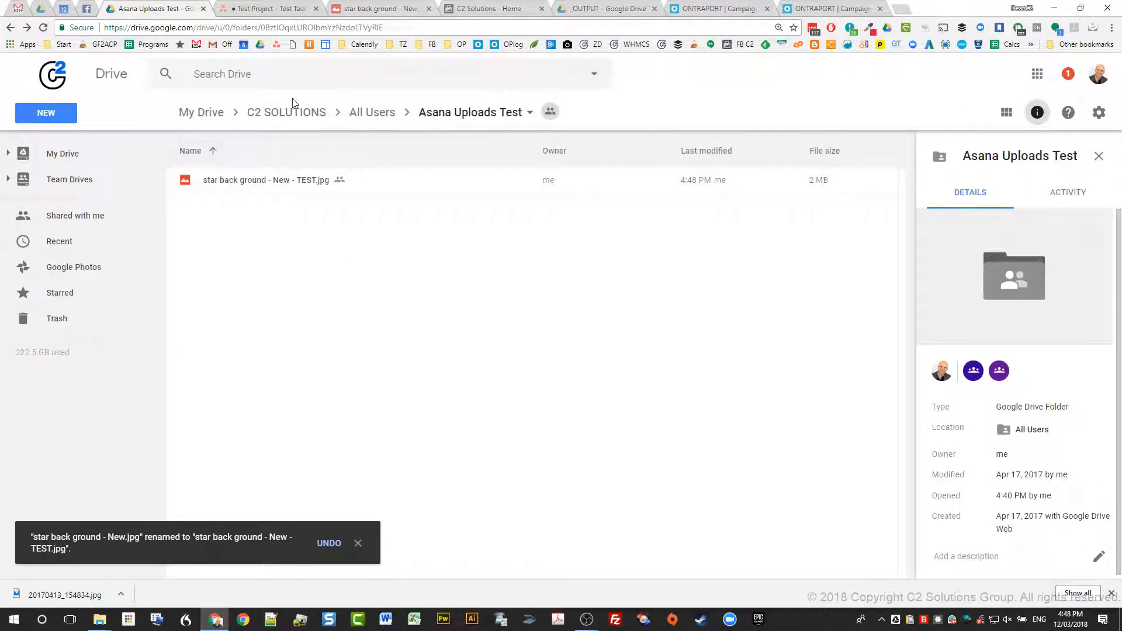
Close the image preview, reopen star back ground - New.jpg from Test Task to check the link, and close it again
click(371, 11)
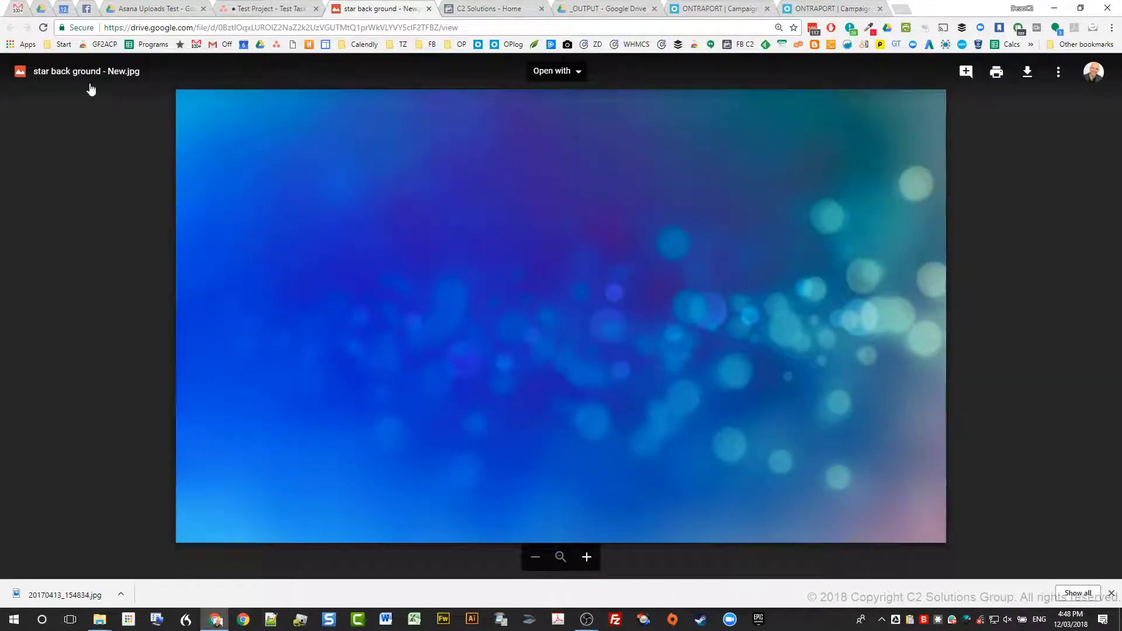
click(429, 8)
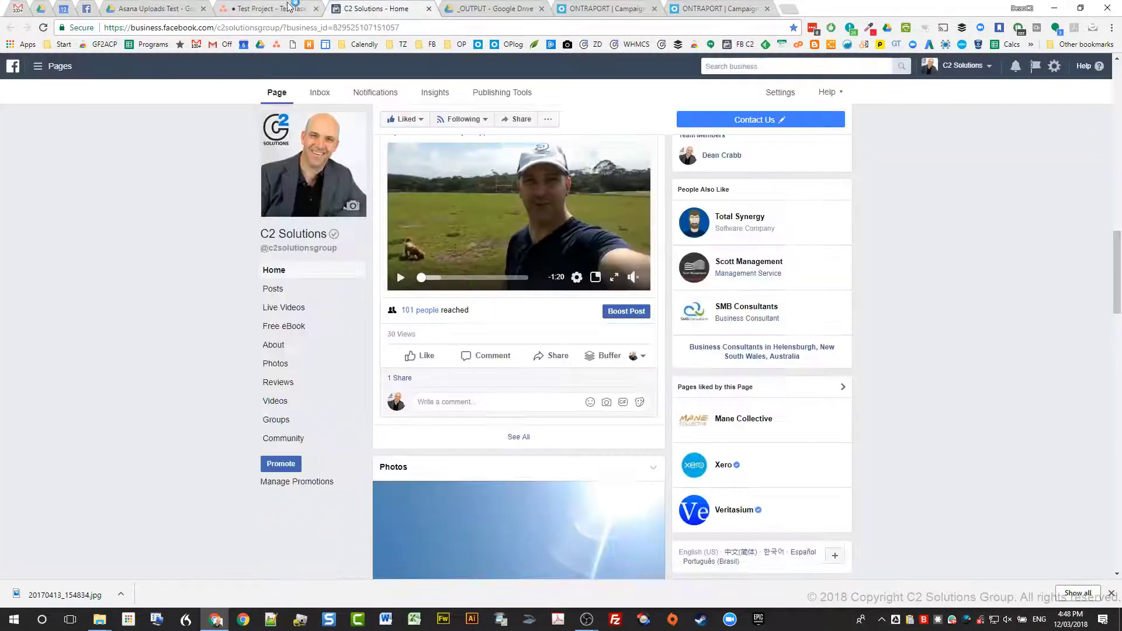
click(271, 8)
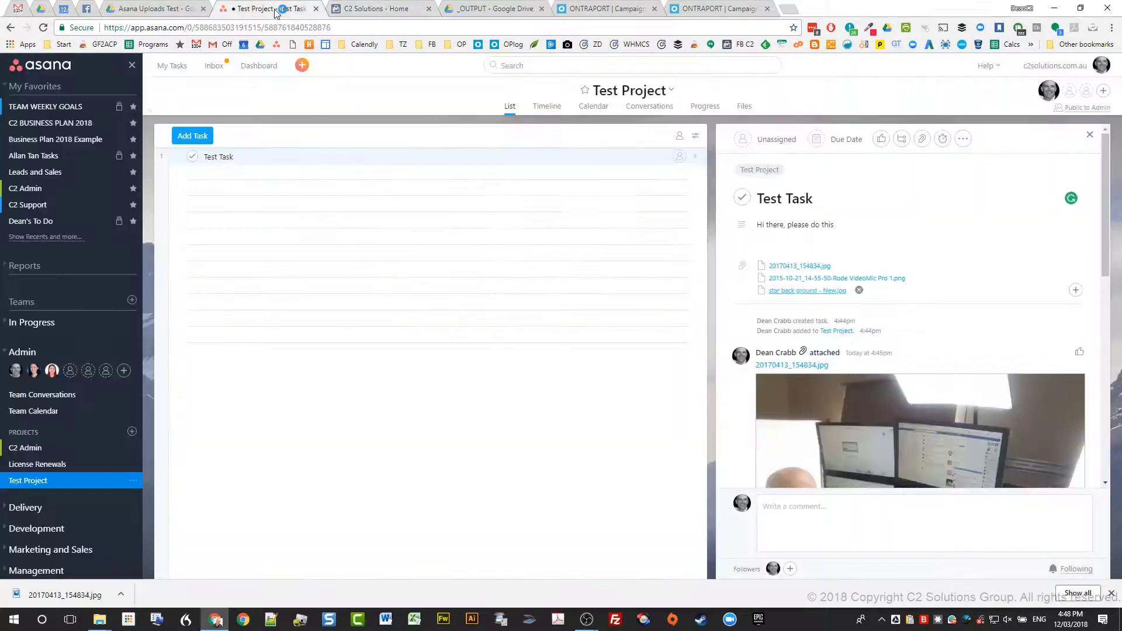
click(833, 295)
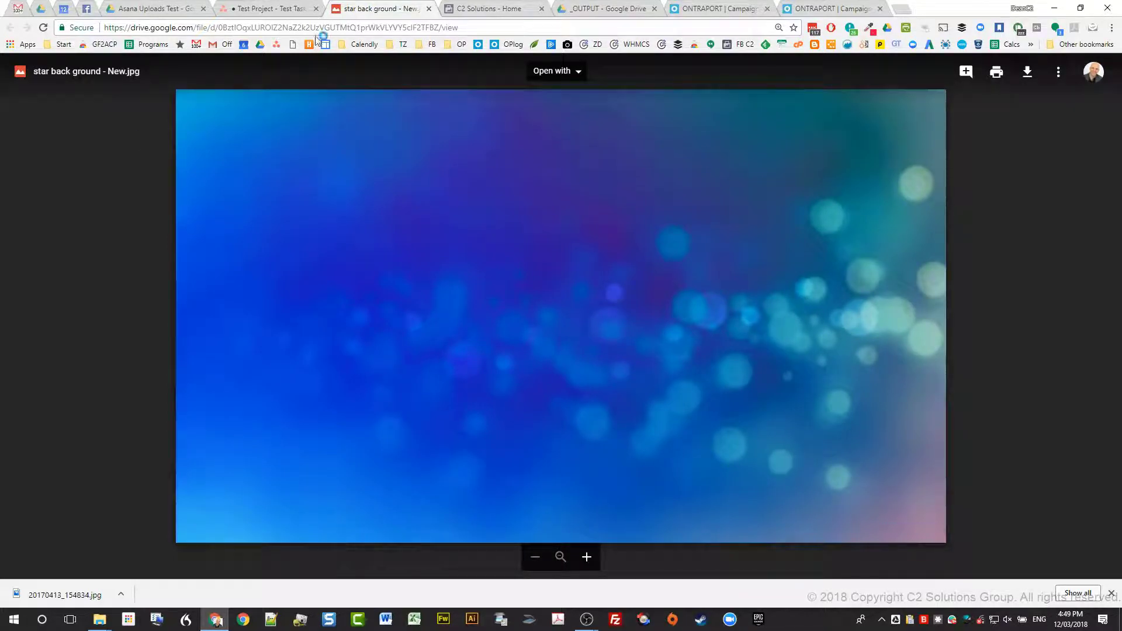
click(429, 9)
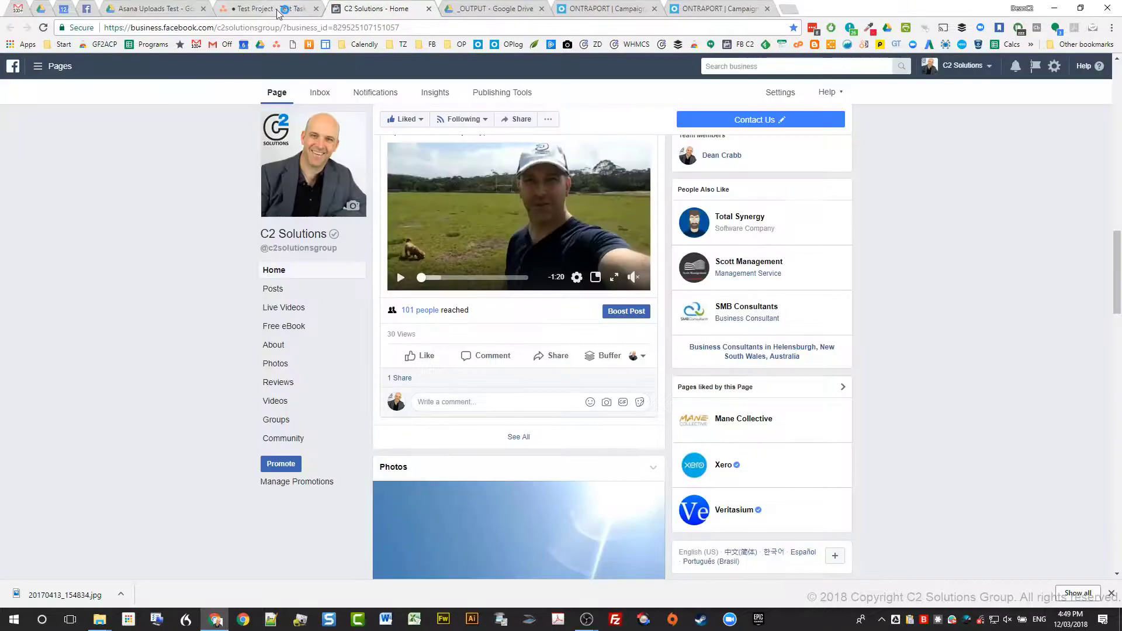
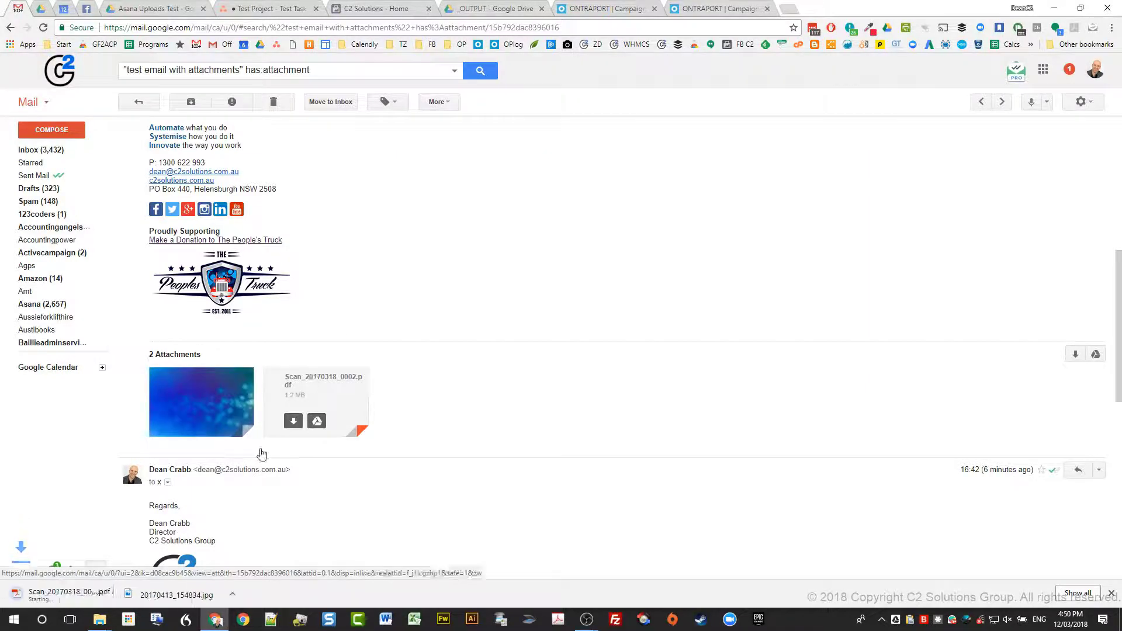
Copy the downloaded Scan_20170318_0002.pdf into the synced Asana Uploads Test folder in File Explorer, and return to Google Drive
drag(69, 597, 345, 410)
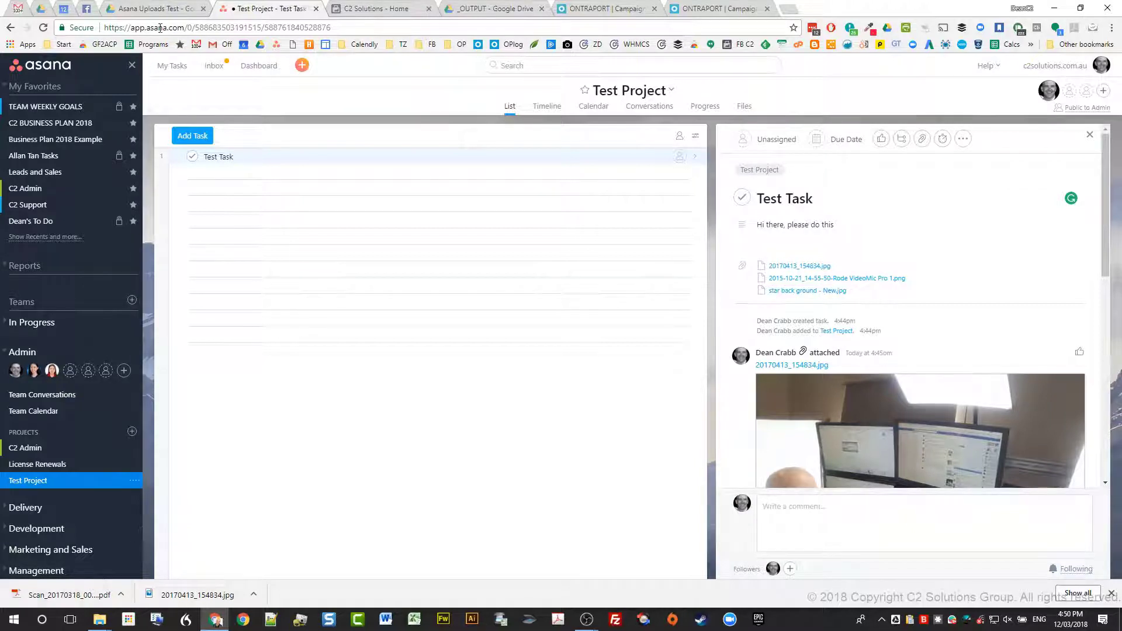
click(164, 10)
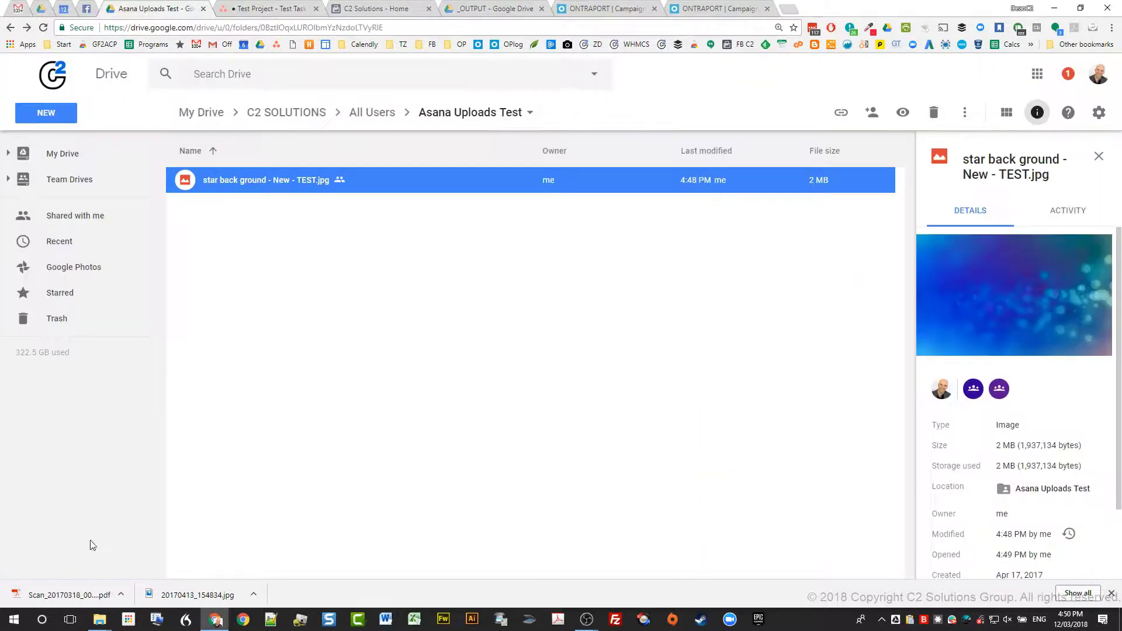
drag(91, 596, 58, 591)
mouse_move(100, 624)
click(234, 564)
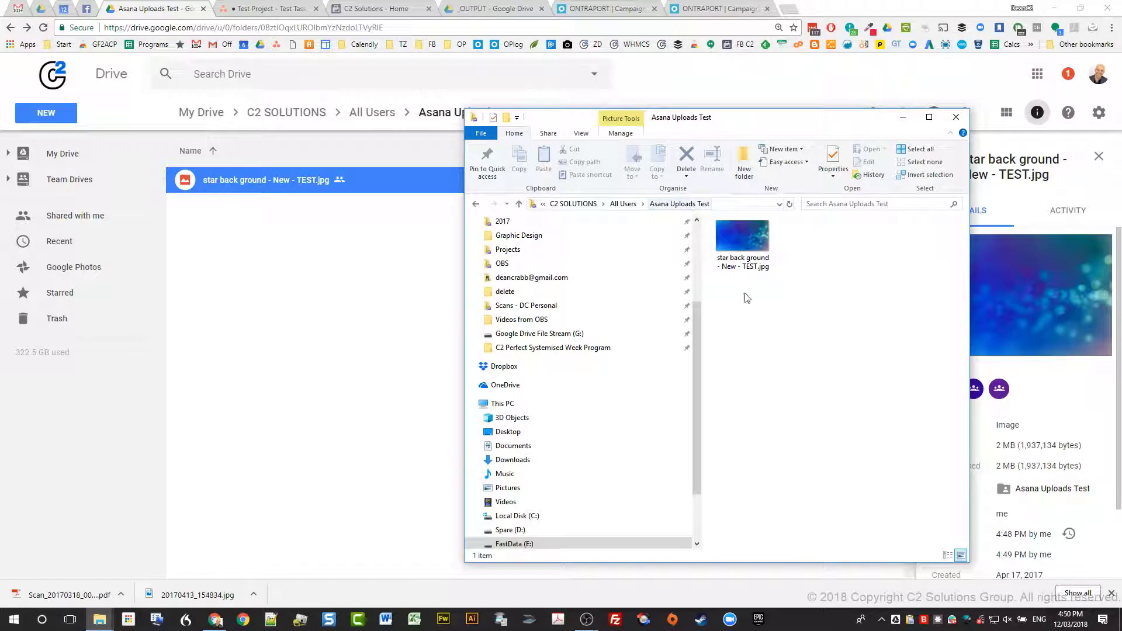
drag(82, 599, 796, 370)
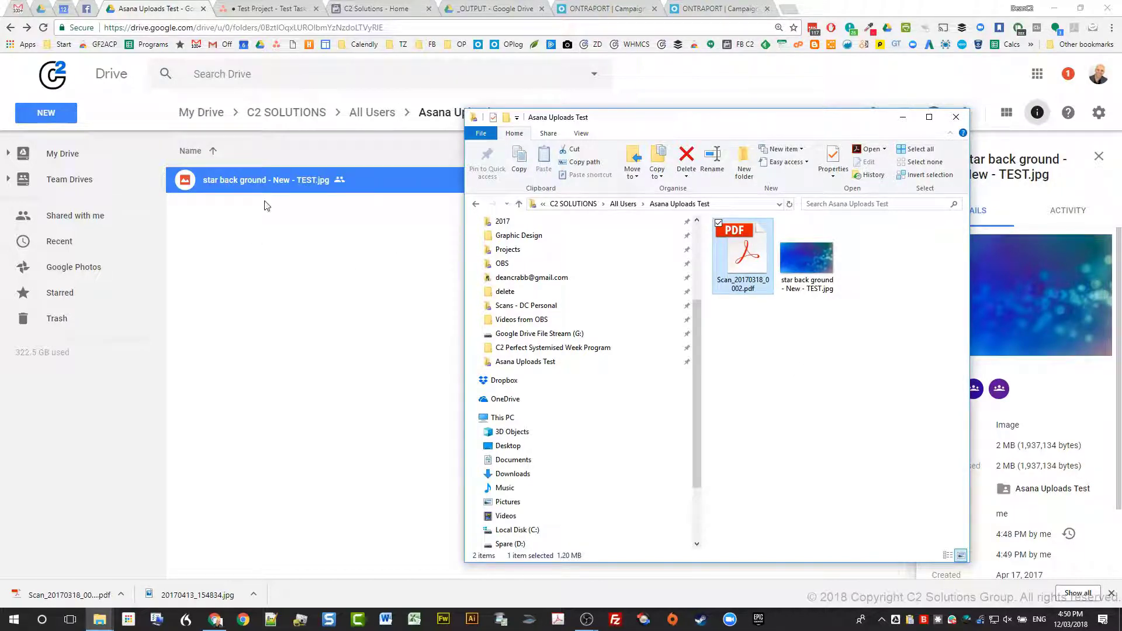
click(259, 227)
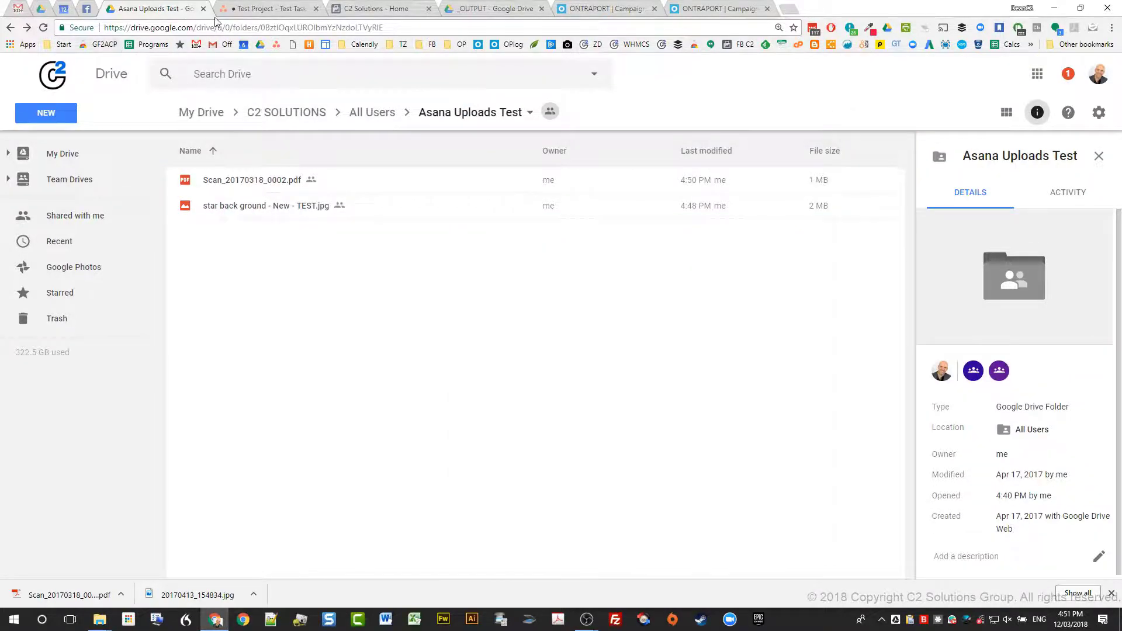
Switch to Test Task in Asana and start attaching a file from Google Drive, choosing the Google account to sign in with
click(232, 8)
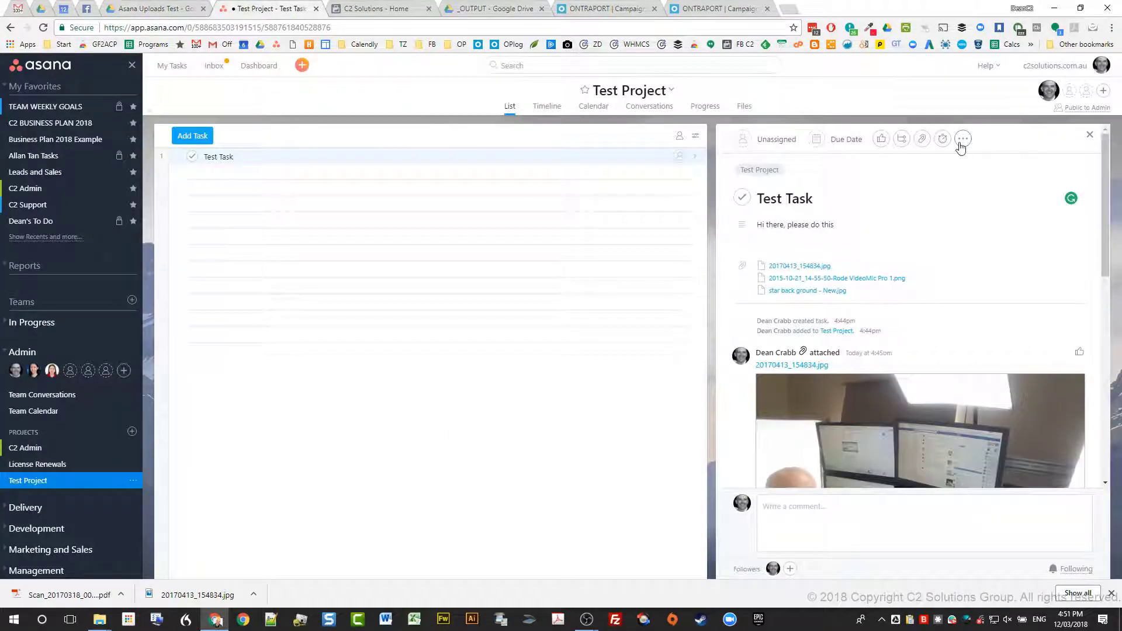
click(921, 139)
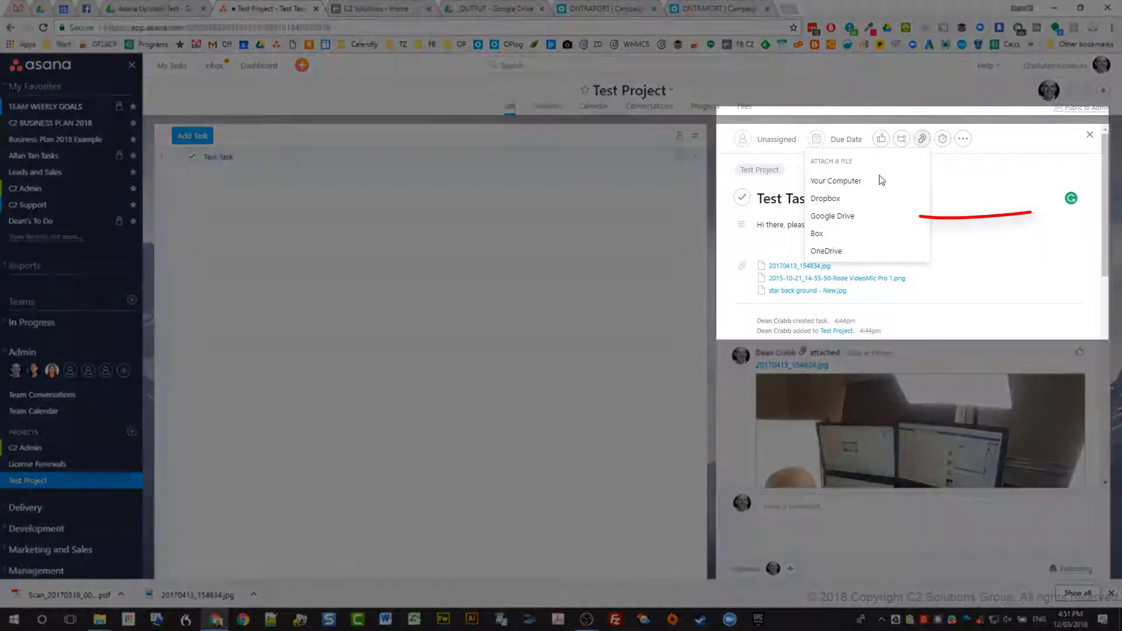
click(833, 216)
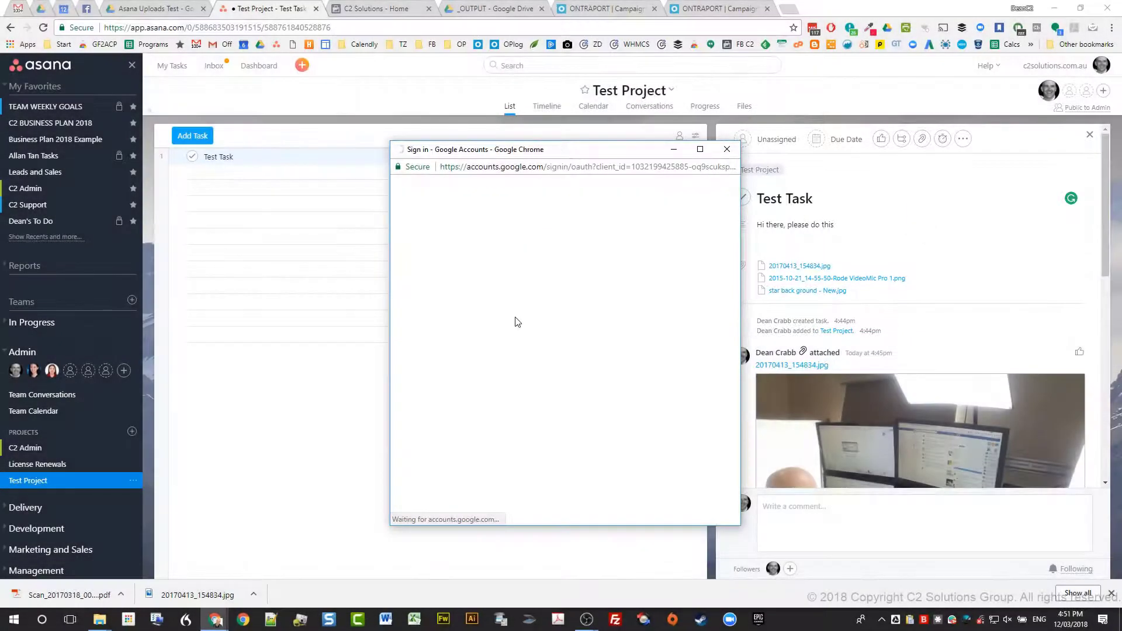
click(502, 304)
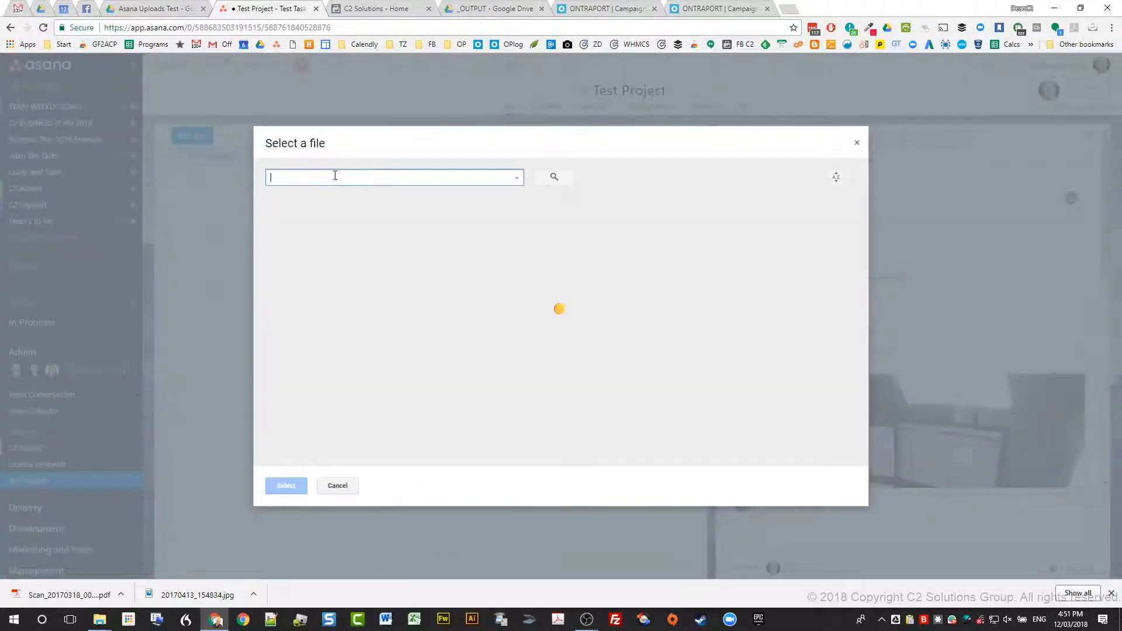
Search Google Drive for "asana uploads", open the Asana Uploads Test folder and attach Scan_20170318_0002.pdf to the task
click(335, 176)
text(asa)
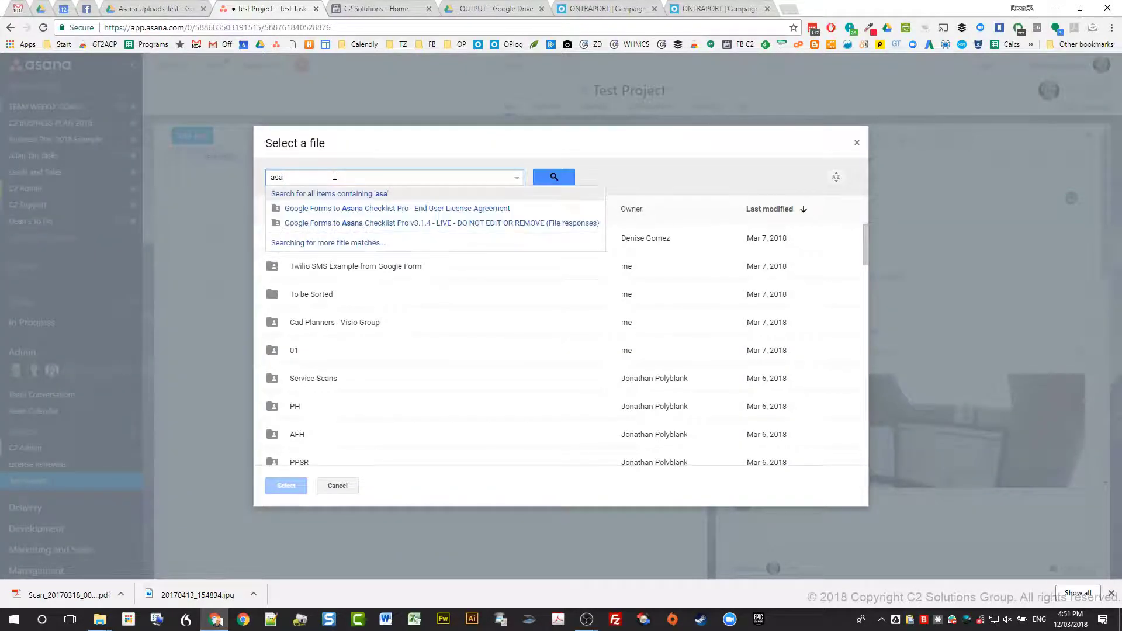
text(na uploads)
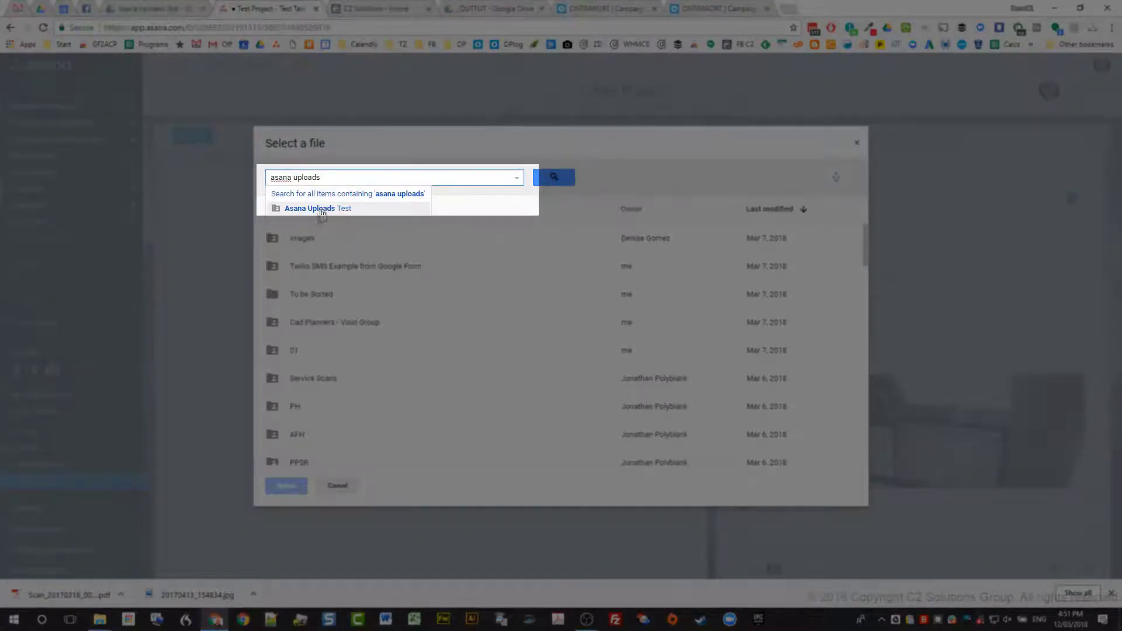
click(320, 209)
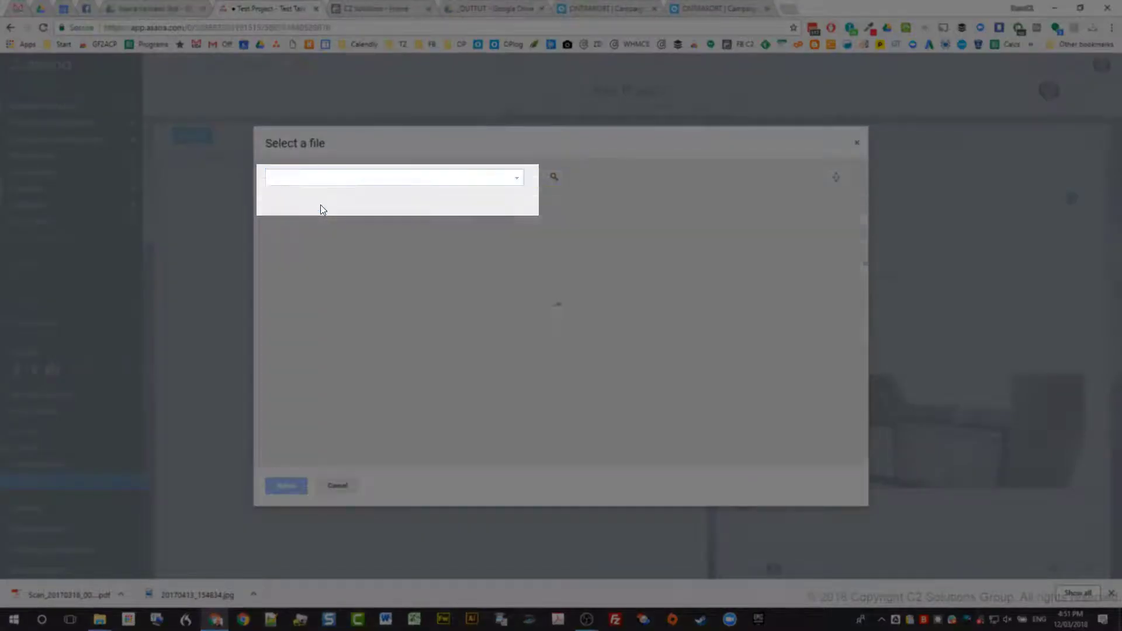
click(345, 239)
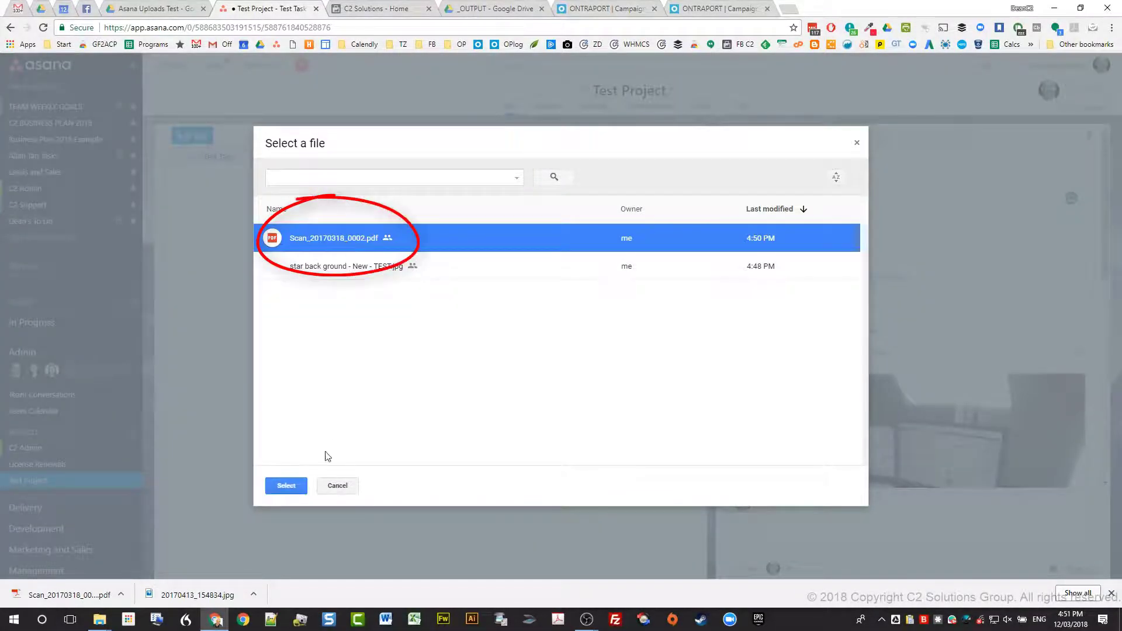
click(287, 485)
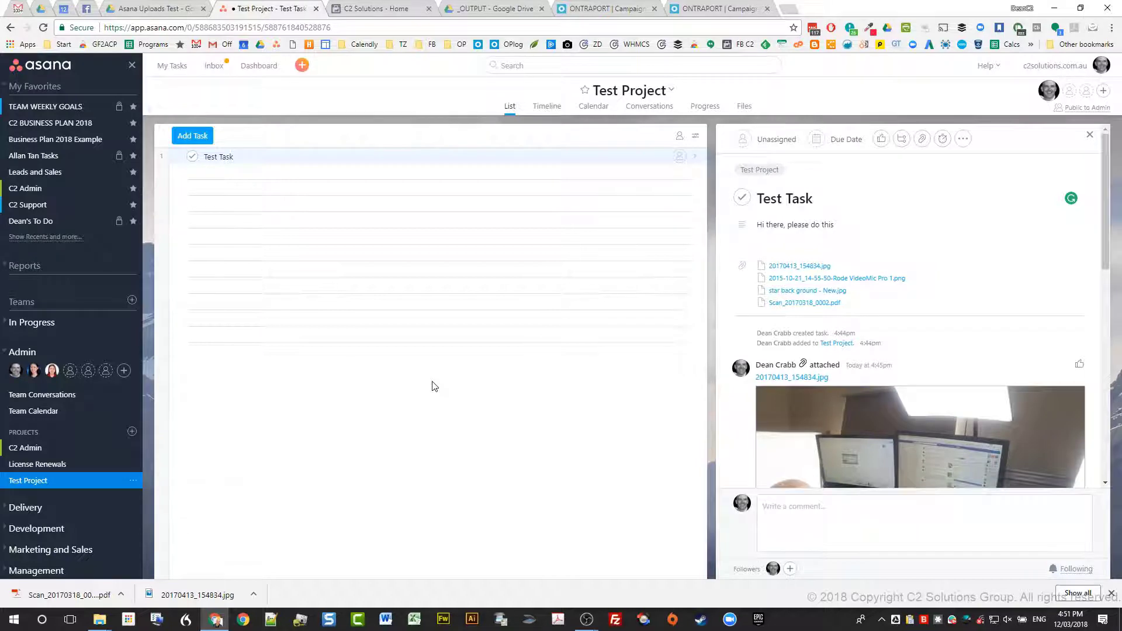
Open the star back ground - New.jpg attachment from Test Task
click(796, 291)
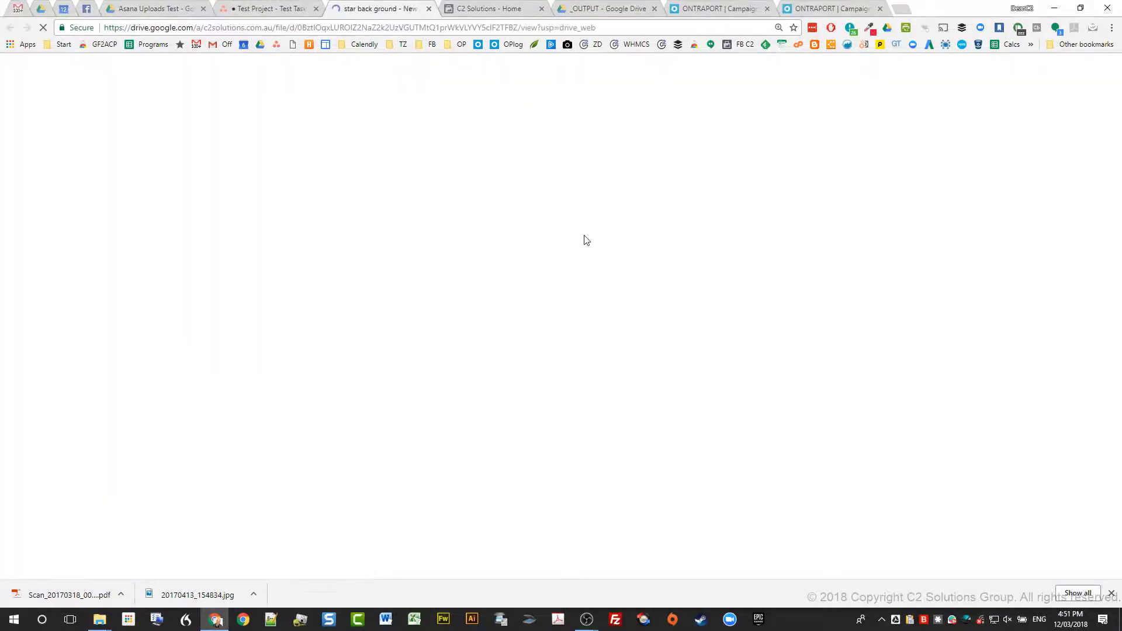